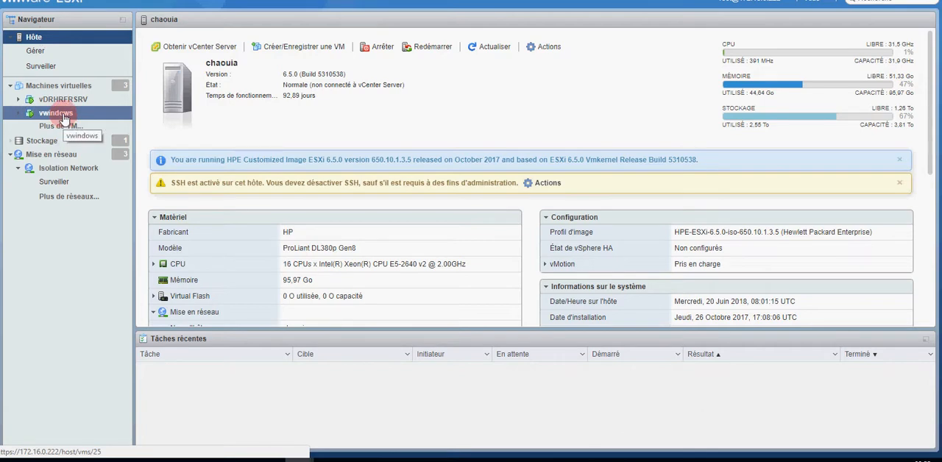
Step: Start a new snapshot of the vwindows virtual machine and name it Snapshot1
{"action": "right_click", "coordinate": [64, 117]}
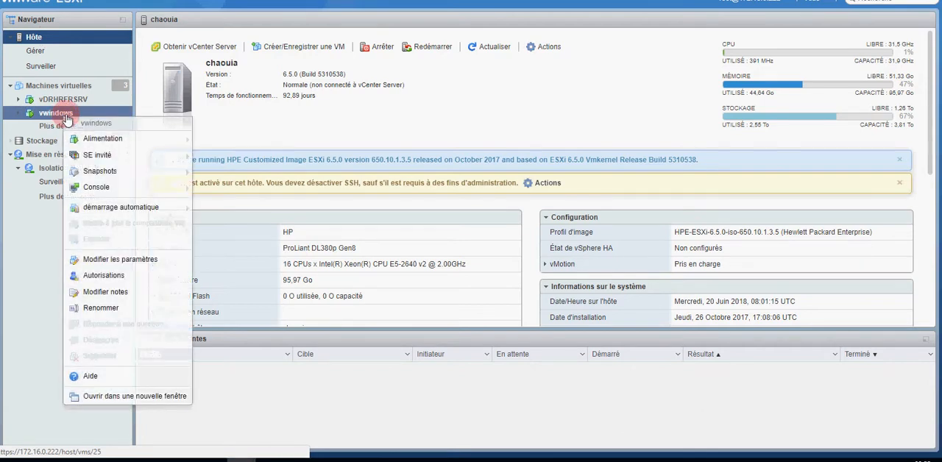
{"action": "mouse_move", "coordinate": [96, 171]}
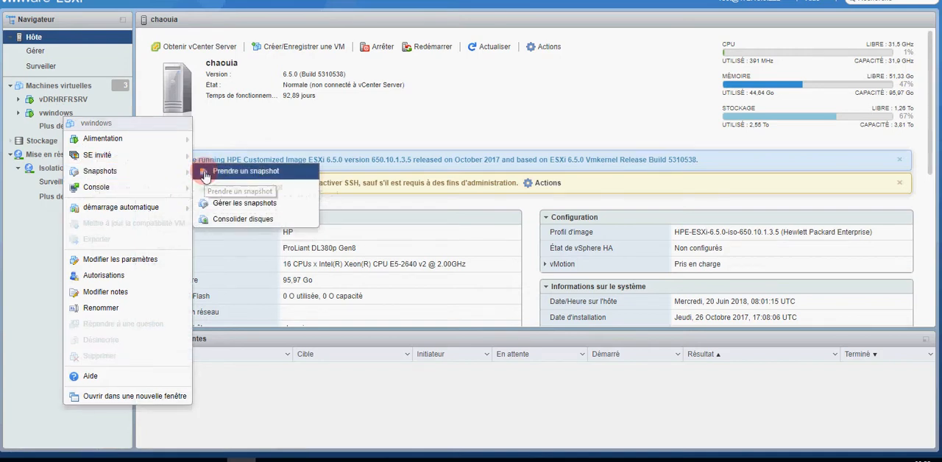
{"action": "left_click", "coordinate": [206, 174]}
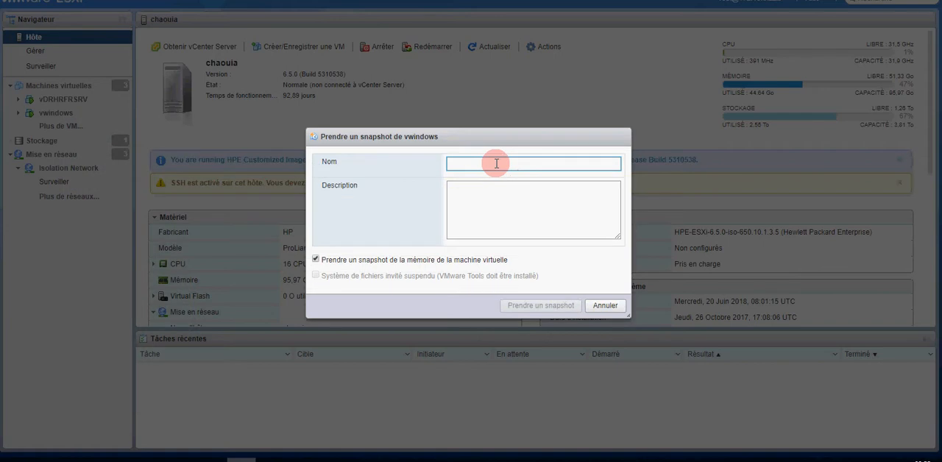
{"action": "left_click_drag", "start_coordinate": [487, 139], "coordinate": [487, 123]}
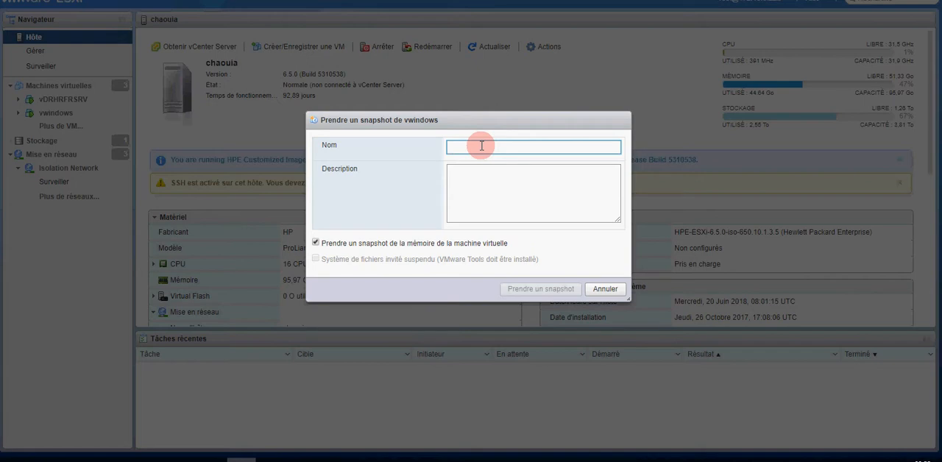
{"action": "type", "text": "Snapshot1"}
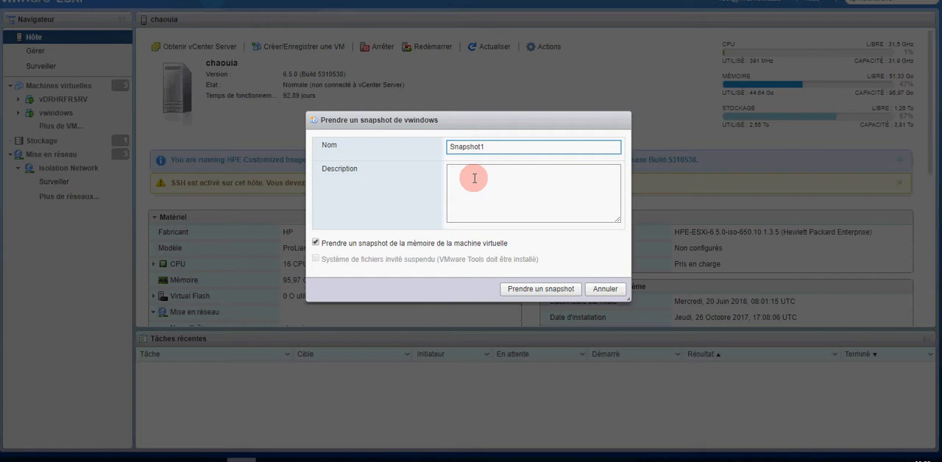
Step: Describe the snapshot as "Snapshot avant operation" and create it with the virtual machine's memory included
{"action": "left_click", "coordinate": [475, 178]}
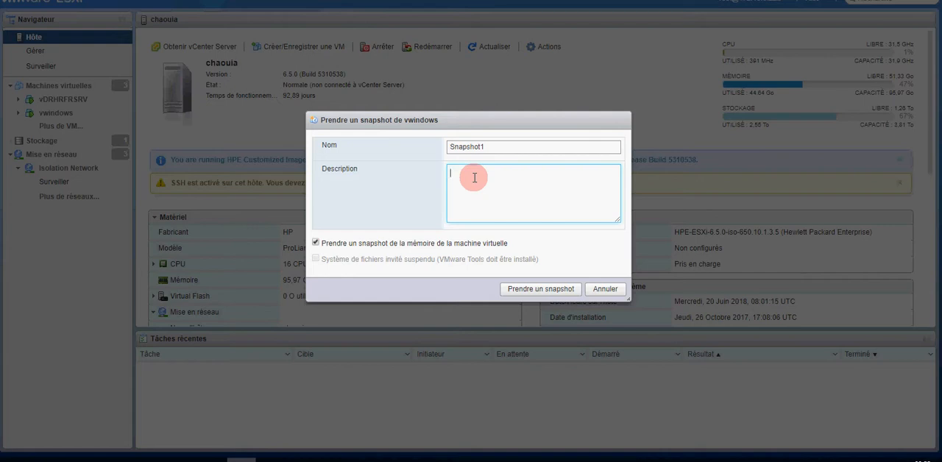
{"action": "type", "text": "Snapshot avant opera"}
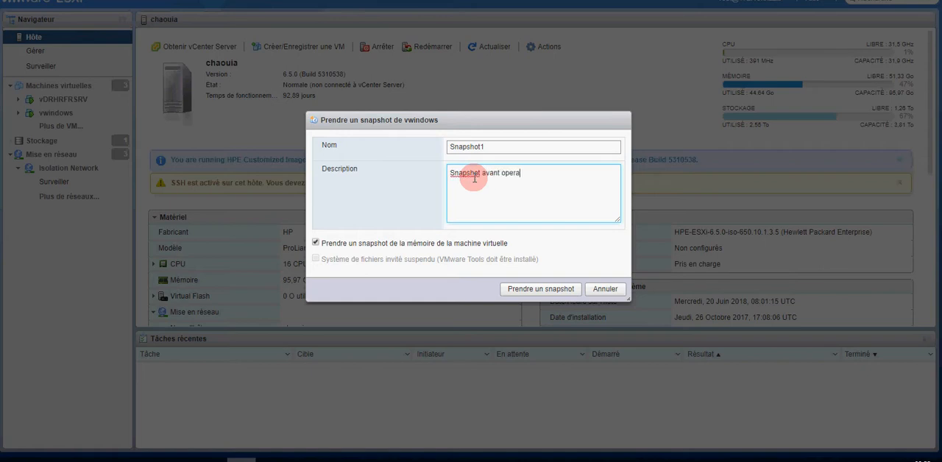
{"action": "type", "text": "tion"}
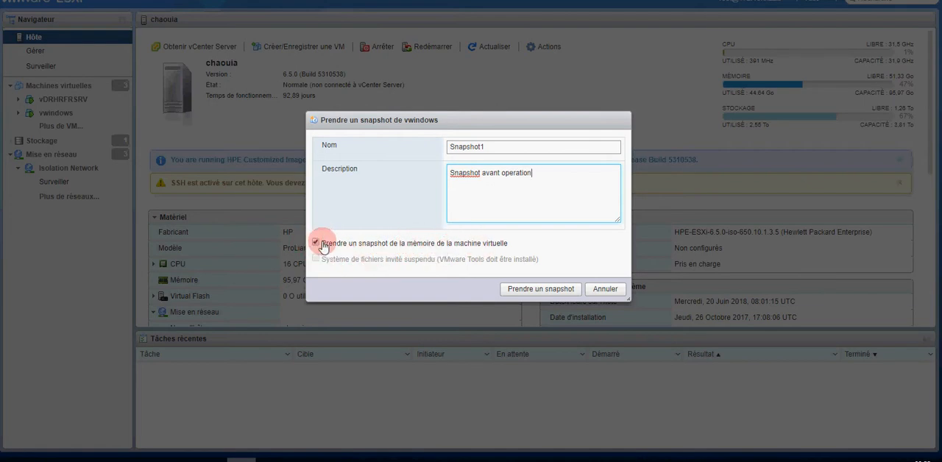
{"action": "left_click", "coordinate": [527, 293]}
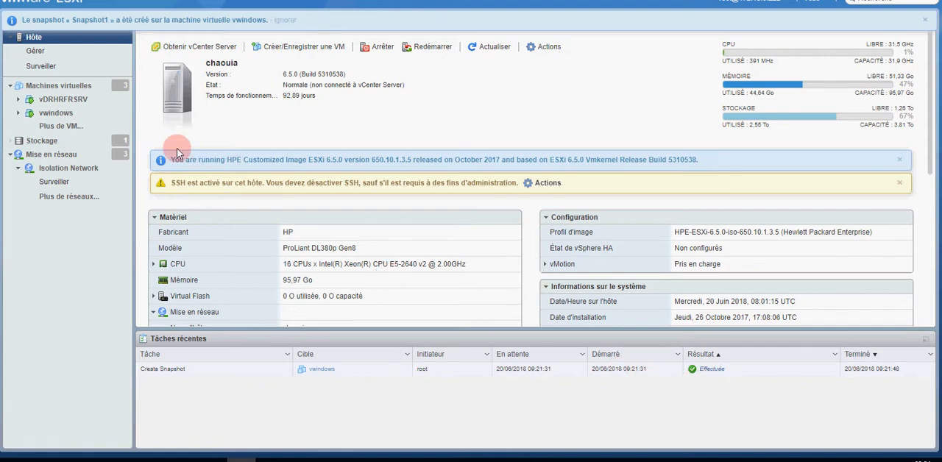
Step: Examine the details of Snapshot1 in the snapshot manager of vwindows, and close the manager
{"action": "right_click", "coordinate": [79, 115]}
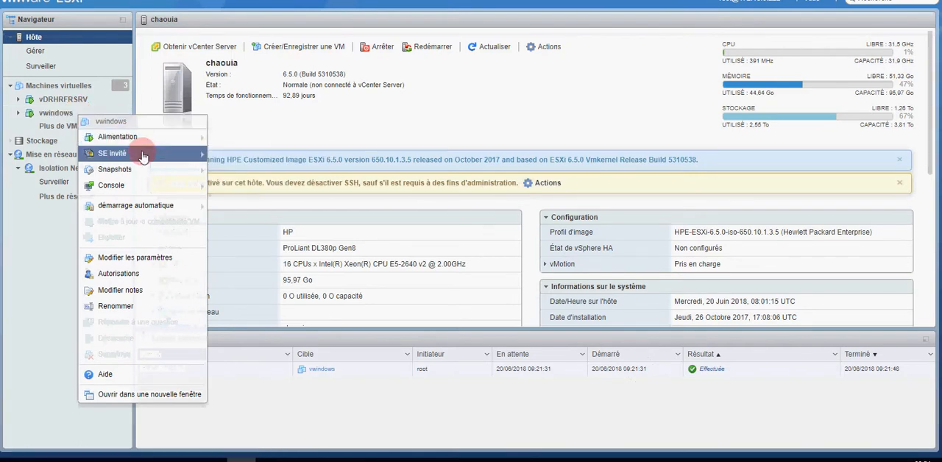
{"action": "mouse_move", "coordinate": [149, 170]}
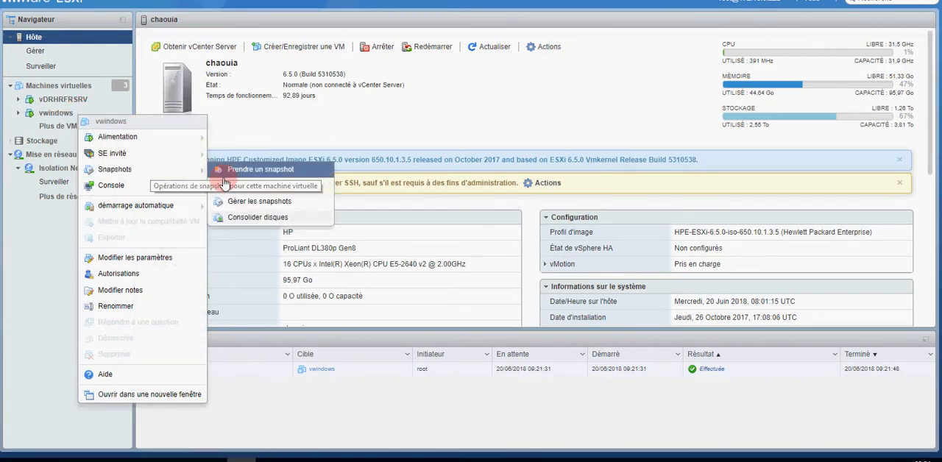
{"action": "left_click", "coordinate": [252, 207]}
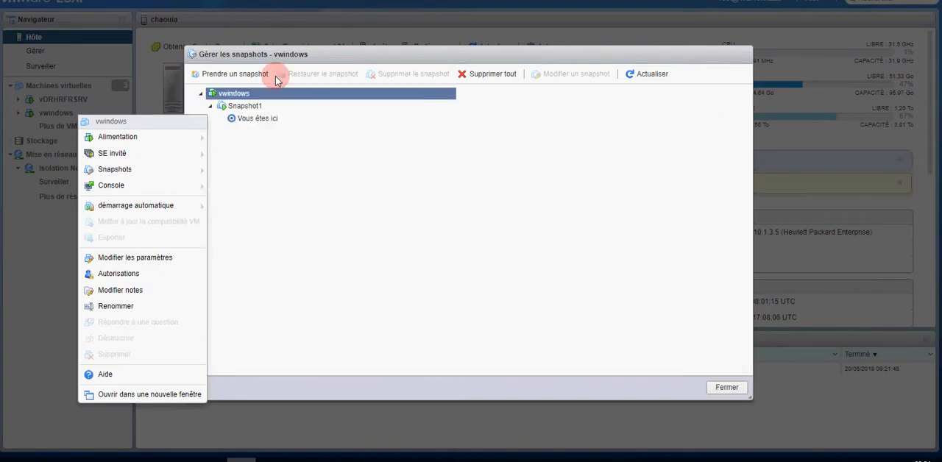
{"action": "left_click_drag", "start_coordinate": [287, 61], "coordinate": [306, 59]}
{"action": "left_click", "coordinate": [265, 105]}
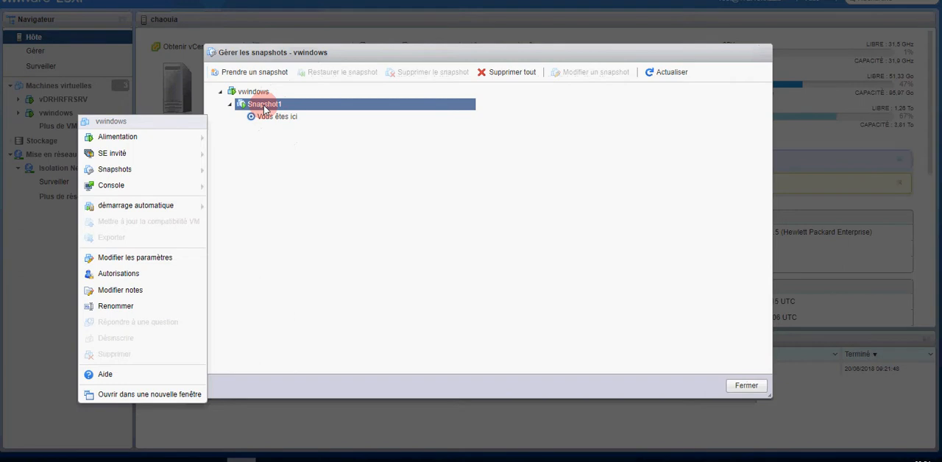
{"action": "left_click", "coordinate": [265, 107]}
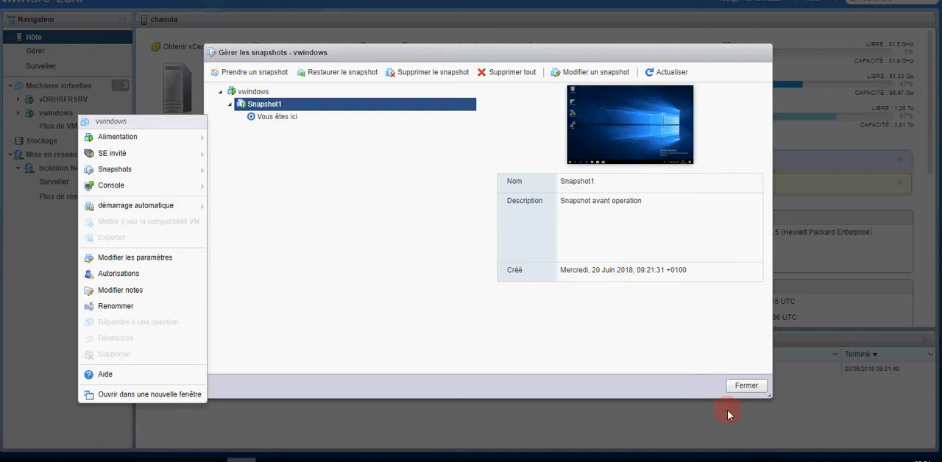
{"action": "left_click", "coordinate": [740, 392]}
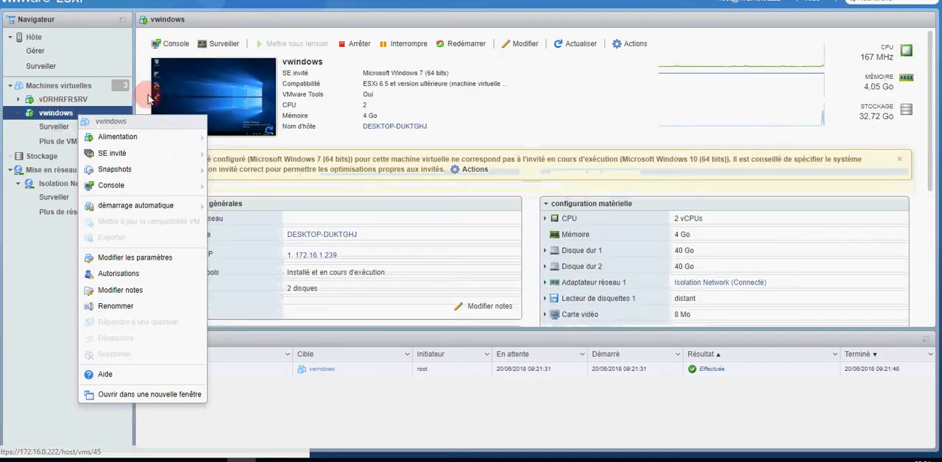
Step: Open the console of the vwindows virtual machine and reposition its window so the whole guest desktop is accessible
{"action": "left_click", "coordinate": [175, 49]}
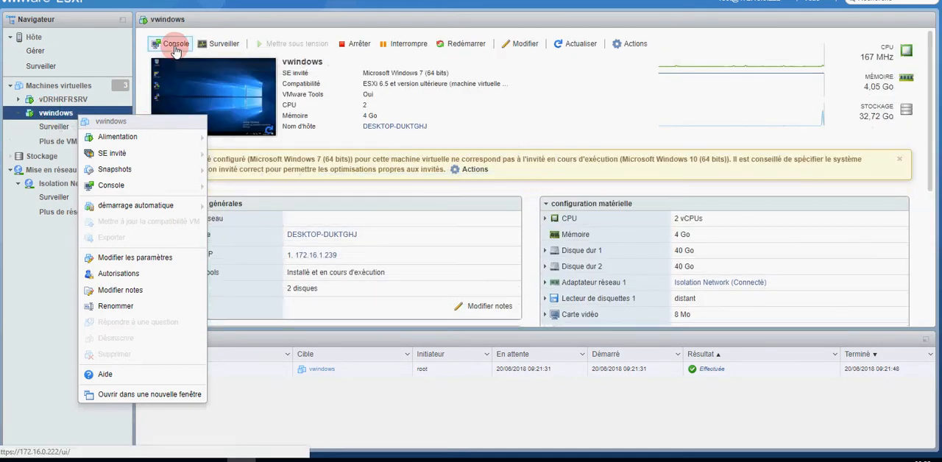
{"action": "left_click", "coordinate": [193, 62]}
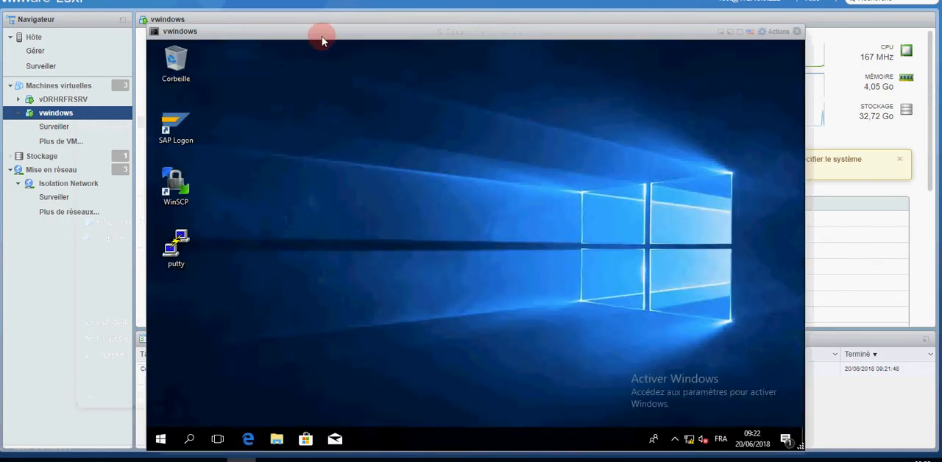
{"action": "left_click_drag", "start_coordinate": [321, 36], "coordinate": [262, 7]}
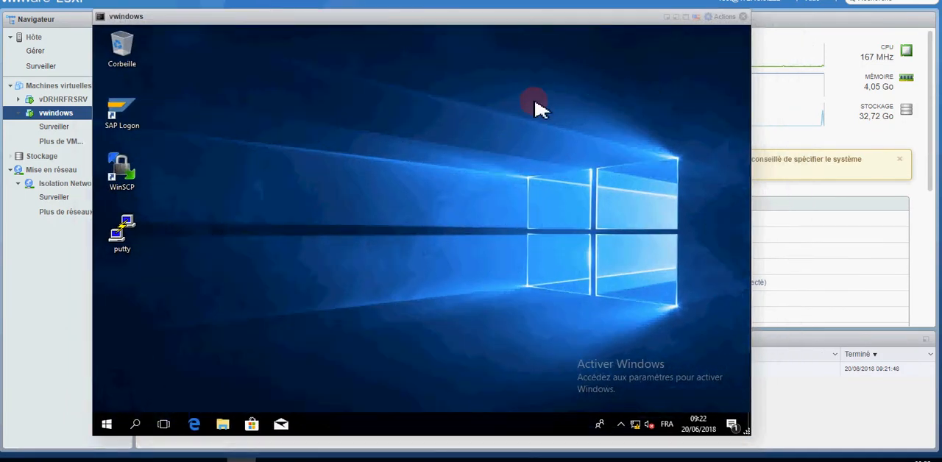
{"action": "left_click_drag", "start_coordinate": [435, 15], "coordinate": [374, 11]}
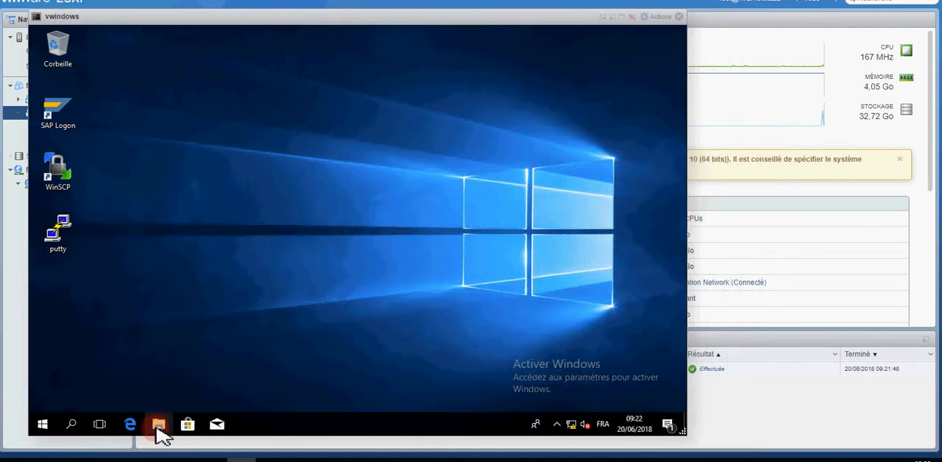
Step: Open the "fichiers bureautiques" folder on Disque local (E:) in the guest's maximized File Explorer
{"action": "left_click", "coordinate": [158, 427]}
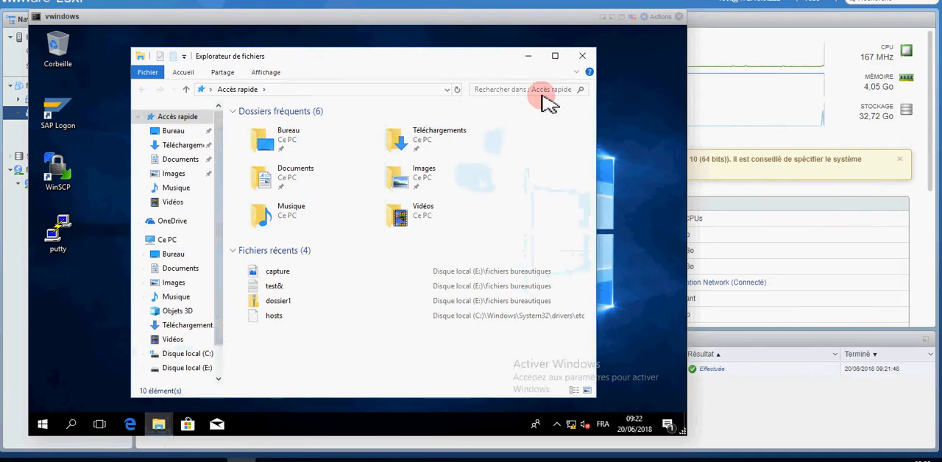
{"action": "left_click", "coordinate": [555, 56]}
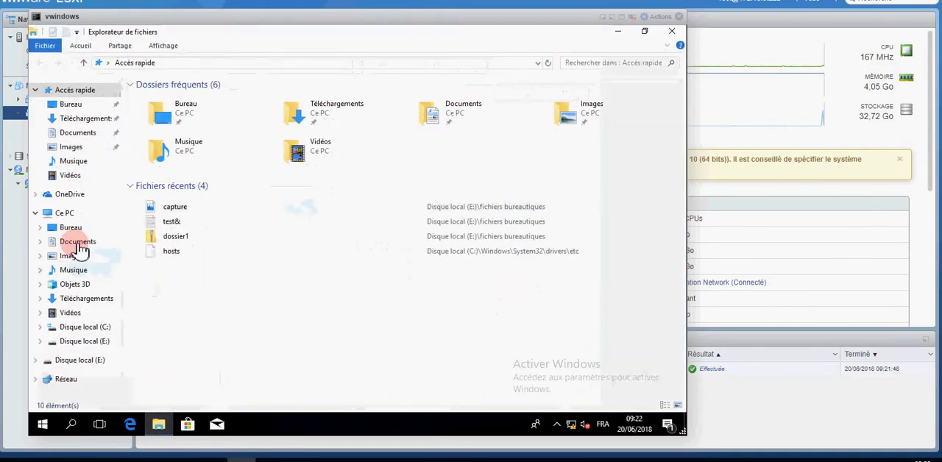
{"action": "left_click", "coordinate": [66, 214]}
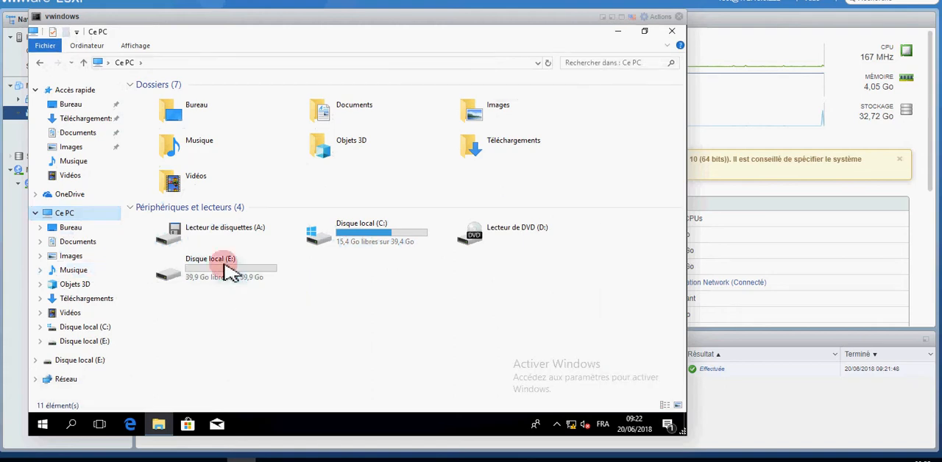
{"action": "left_click", "coordinate": [221, 274]}
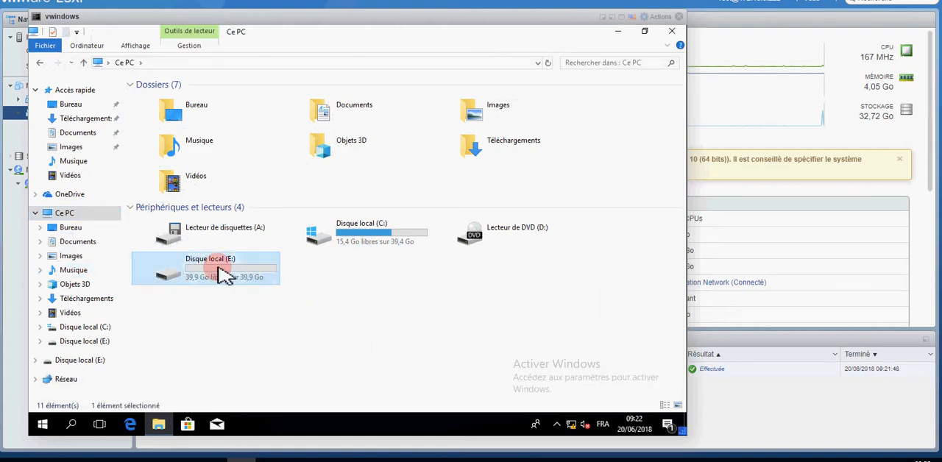
{"action": "double_click", "coordinate": [224, 274]}
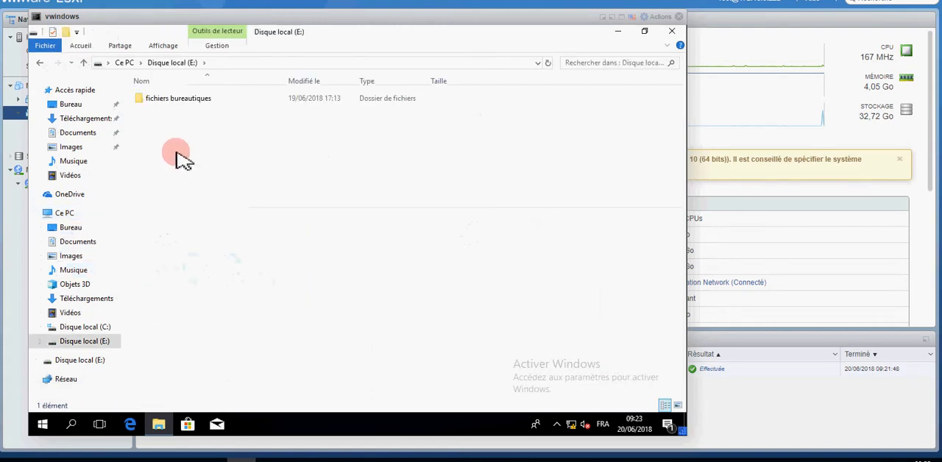
{"action": "left_click", "coordinate": [171, 103]}
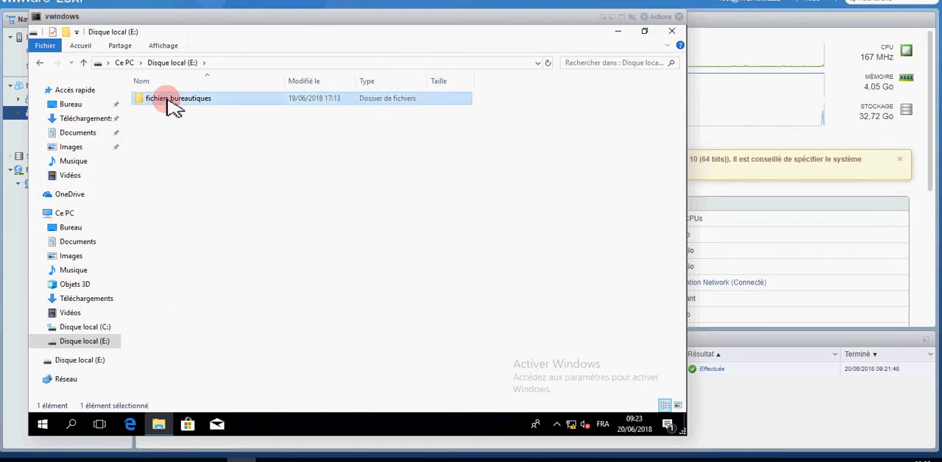
{"action": "double_click", "coordinate": [170, 103]}
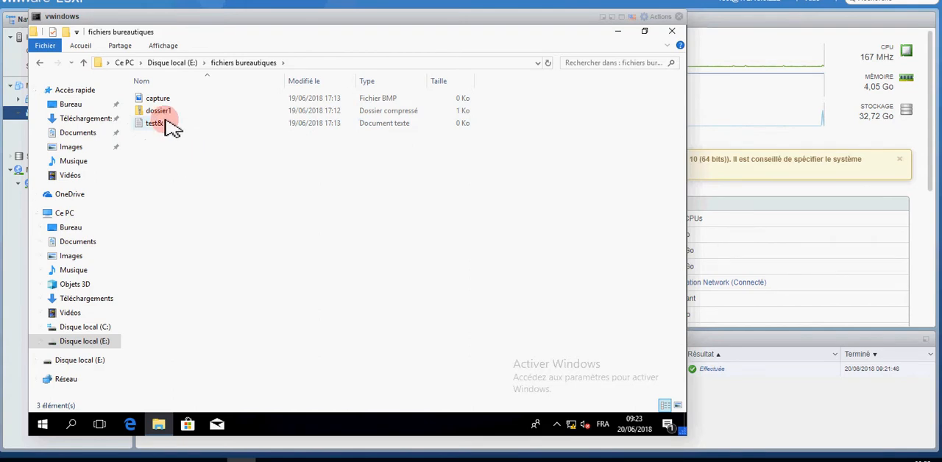
Step: Delete all the files in the "fichiers bureautiques" folder
{"action": "key", "text": "ctrl+a"}
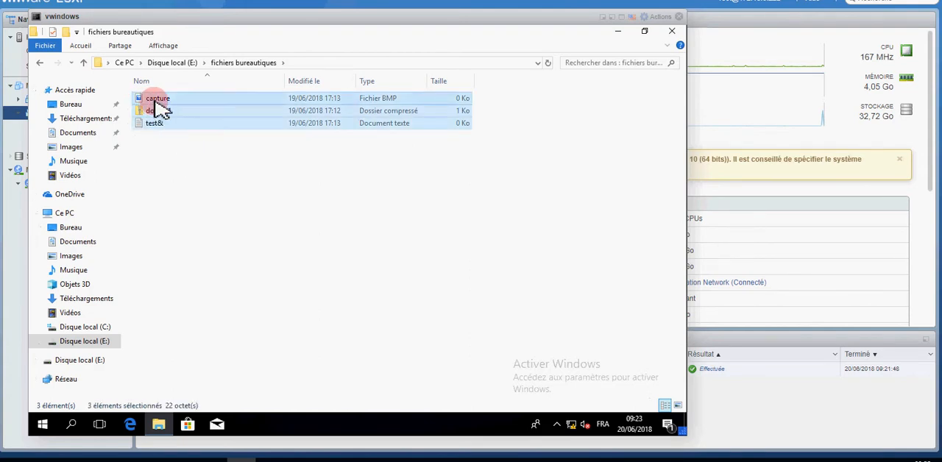
{"action": "right_click", "coordinate": [159, 107]}
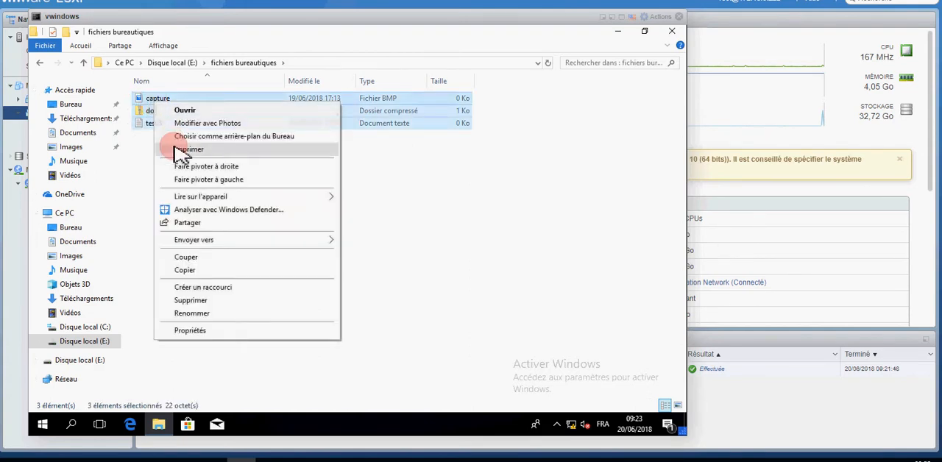
{"action": "left_click", "coordinate": [198, 302]}
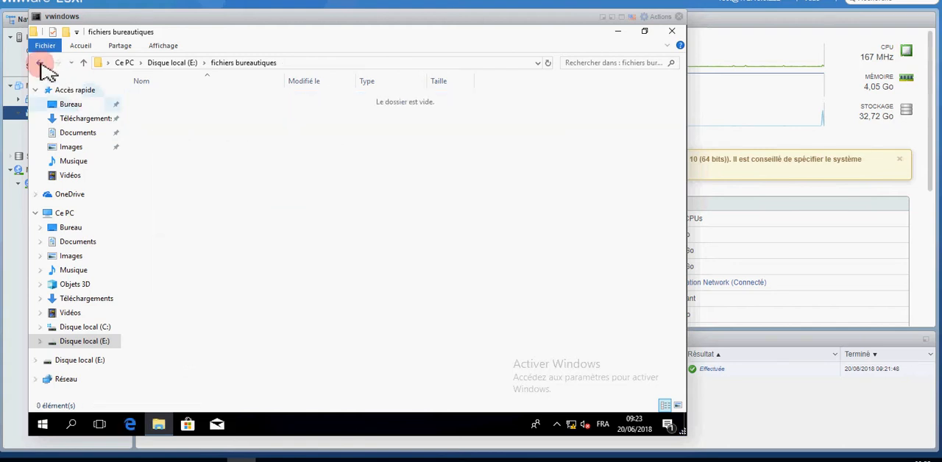
Step: Open the format settings of Disque local (E:) from Ce PC, choose the default allocation unit size, and restore the default parameters
{"action": "left_click", "coordinate": [40, 64]}
{"action": "left_click", "coordinate": [39, 63]}
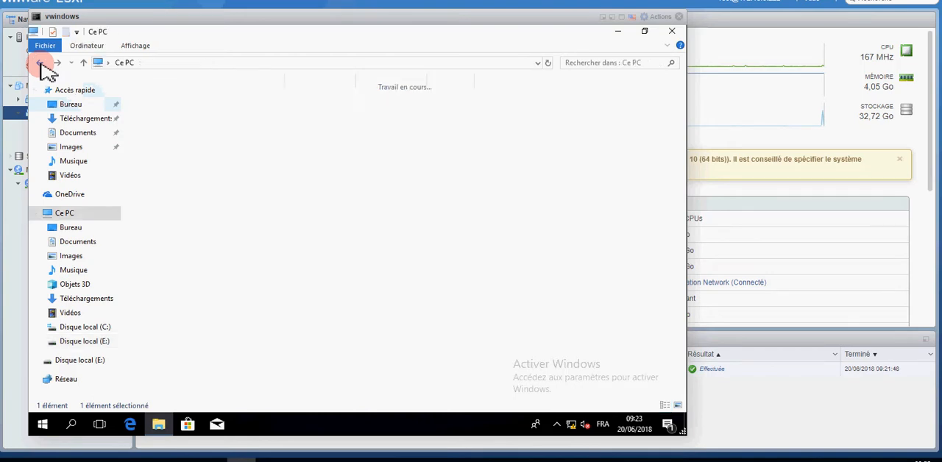
{"action": "left_click", "coordinate": [235, 274]}
{"action": "right_click", "coordinate": [232, 271]}
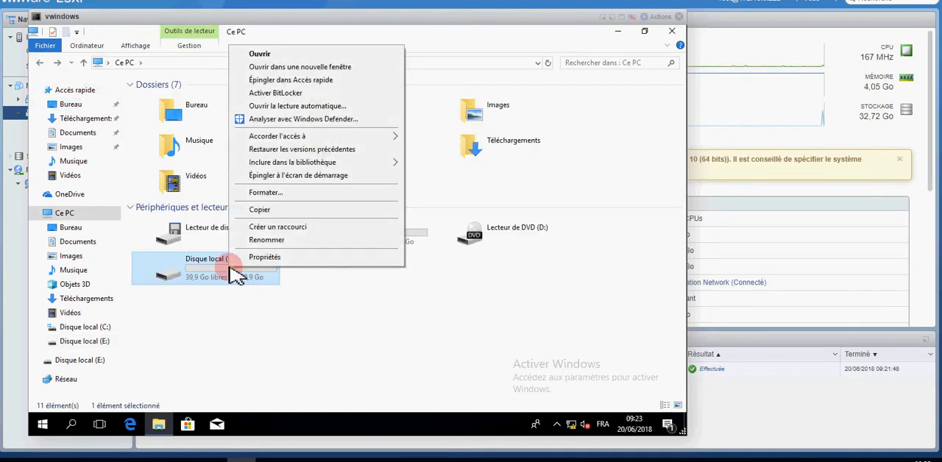
{"action": "left_click", "coordinate": [261, 193]}
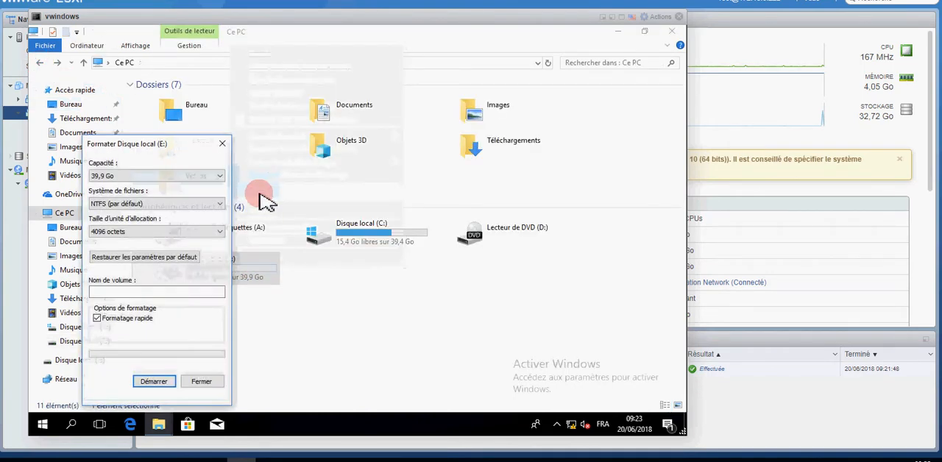
{"action": "left_click", "coordinate": [139, 232]}
{"action": "left_click", "coordinate": [139, 245]}
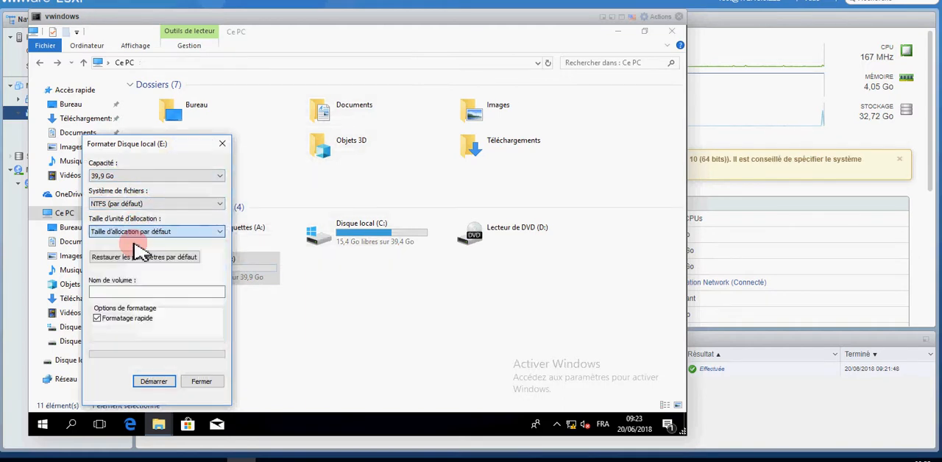
{"action": "left_click", "coordinate": [136, 257]}
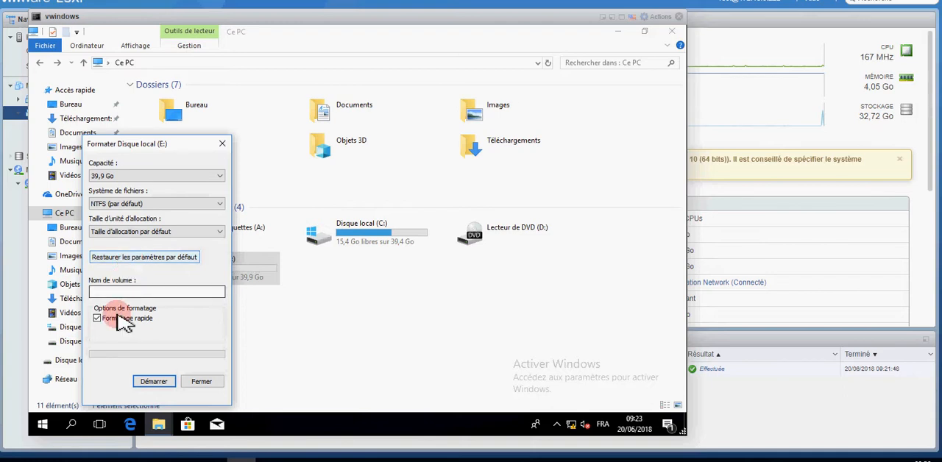
Step: Run the quick NTFS format of Disque local (E:), accept the data-loss warning, and close the format dialog
{"action": "left_click", "coordinate": [152, 381]}
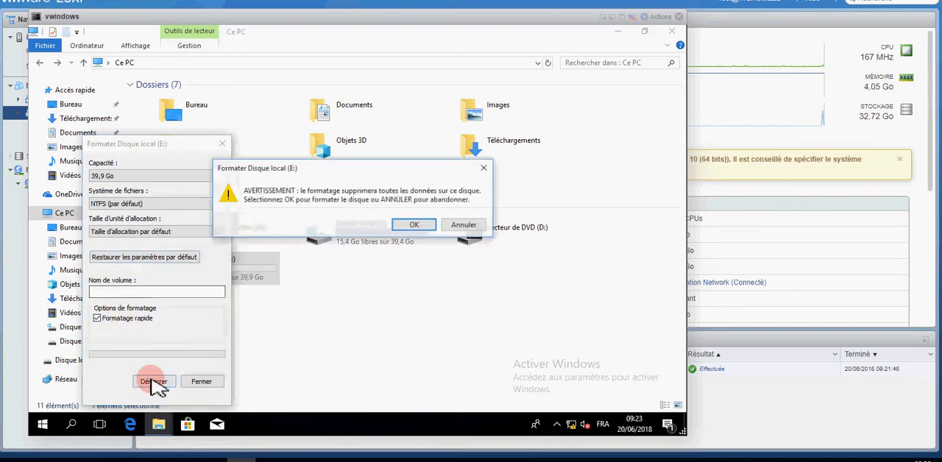
{"action": "left_click", "coordinate": [414, 225]}
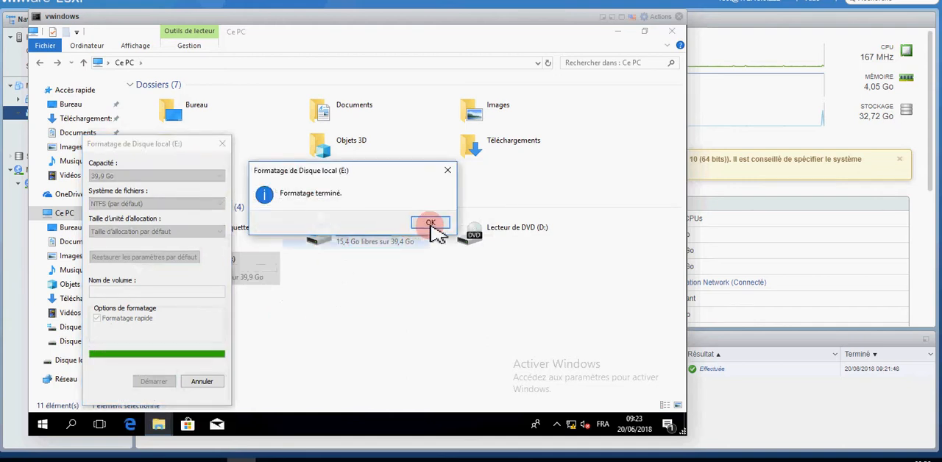
{"action": "left_click", "coordinate": [431, 222]}
{"action": "left_click", "coordinate": [200, 382]}
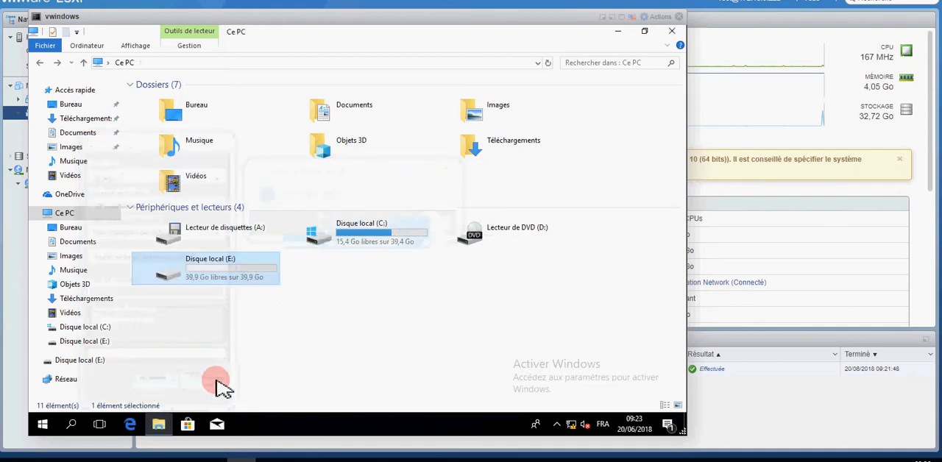
Step: Examine the contents of Disque local (E:) in the guest's File Explorer, and close the Explorer window
{"action": "left_click", "coordinate": [215, 280]}
{"action": "double_click", "coordinate": [216, 281]}
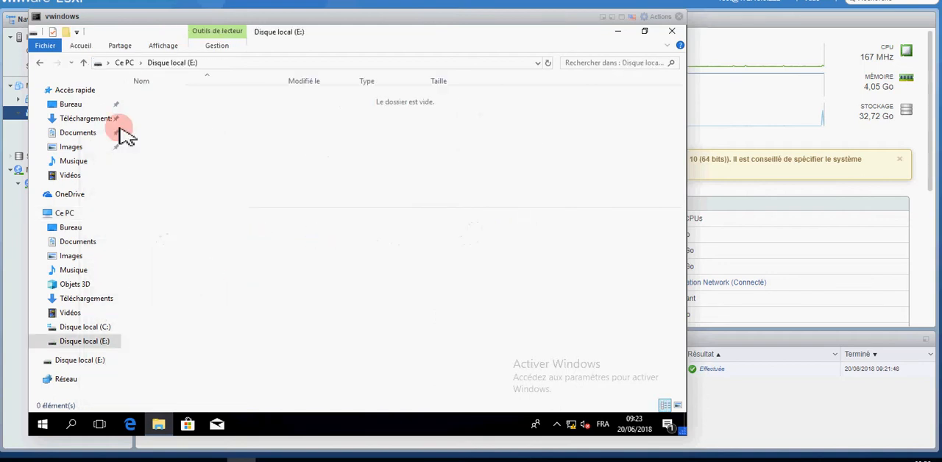
{"action": "left_click", "coordinate": [40, 64]}
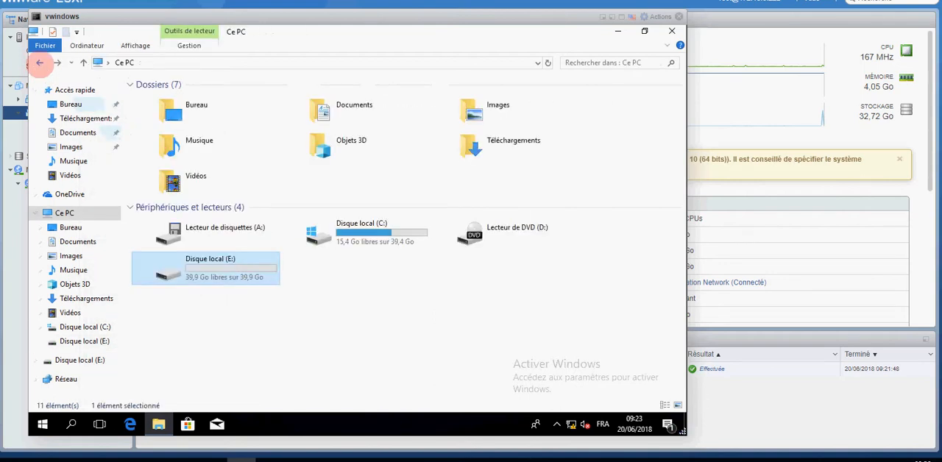
{"action": "left_click", "coordinate": [671, 31]}
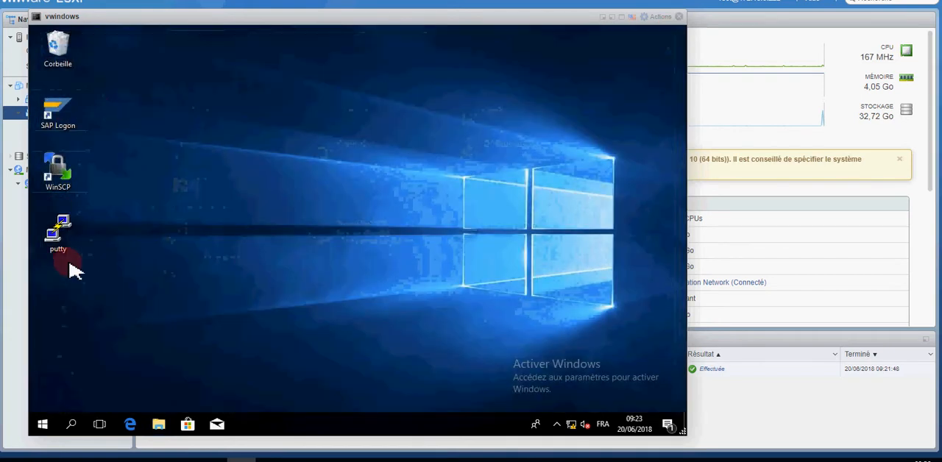
Step: Delete the E: volume on Disque 1 in the guest's Disk Management
{"action": "right_click", "coordinate": [43, 427]}
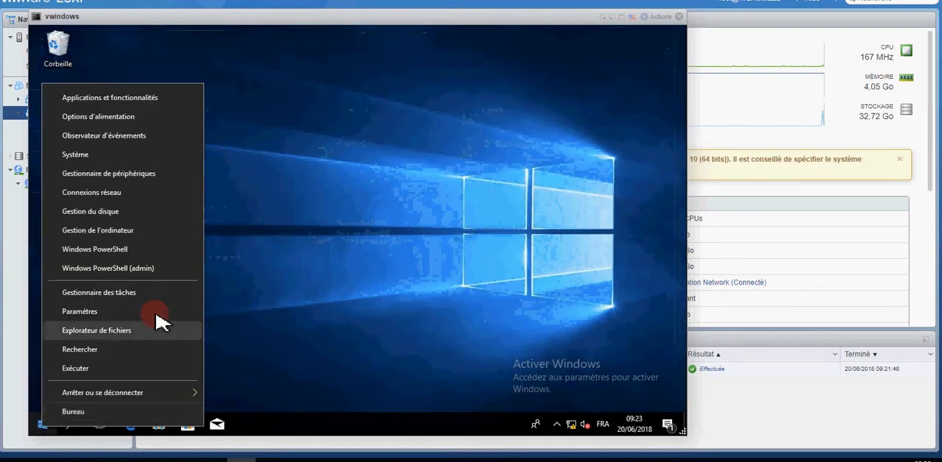
{"action": "left_click", "coordinate": [118, 215]}
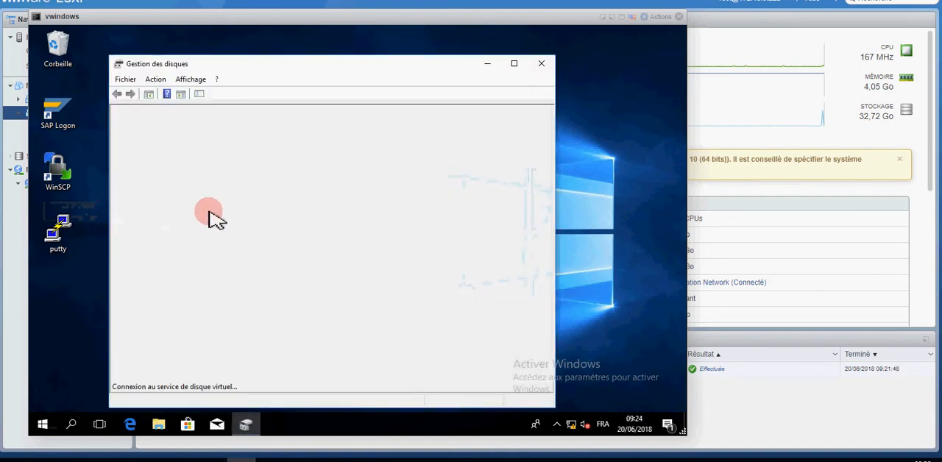
{"action": "left_click", "coordinate": [516, 64]}
{"action": "left_click", "coordinate": [148, 313]}
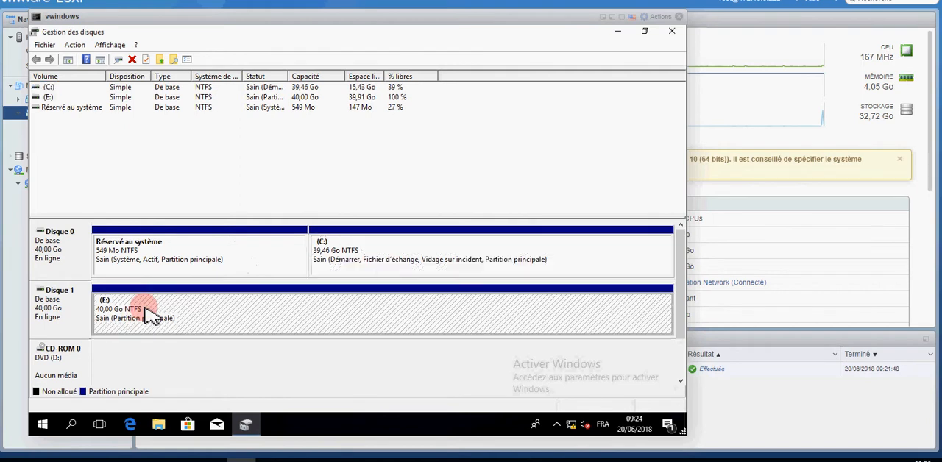
{"action": "right_click", "coordinate": [147, 313]}
{"action": "left_click", "coordinate": [168, 264]}
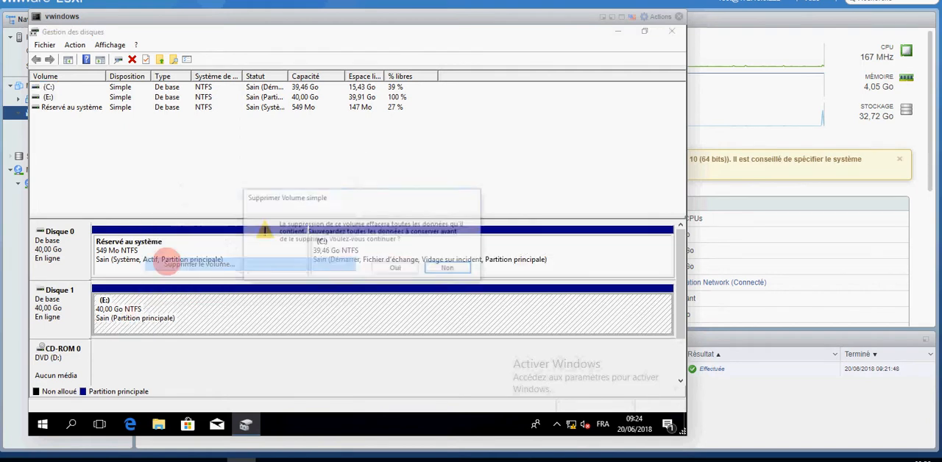
{"action": "left_click", "coordinate": [395, 268]}
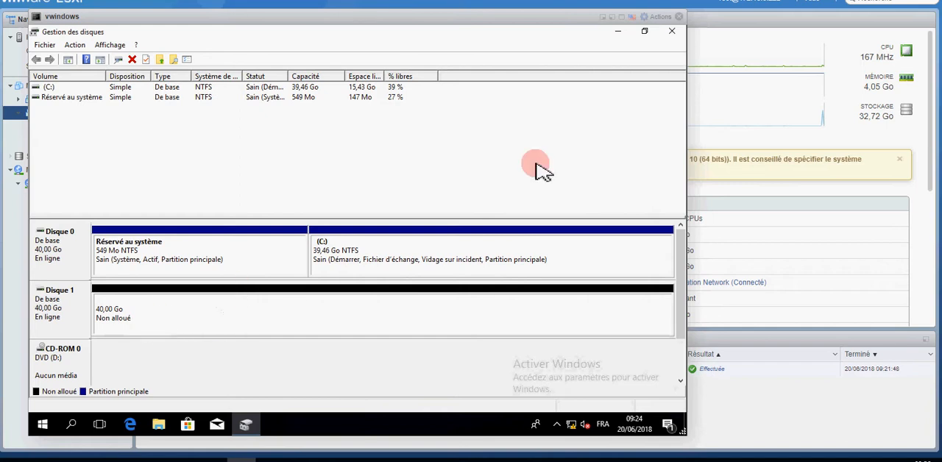
Step: Minimize Disk Management, examine the drives under Ce PC in the guest's File Explorer, and minimize the Explorer window
{"action": "left_click", "coordinate": [619, 31]}
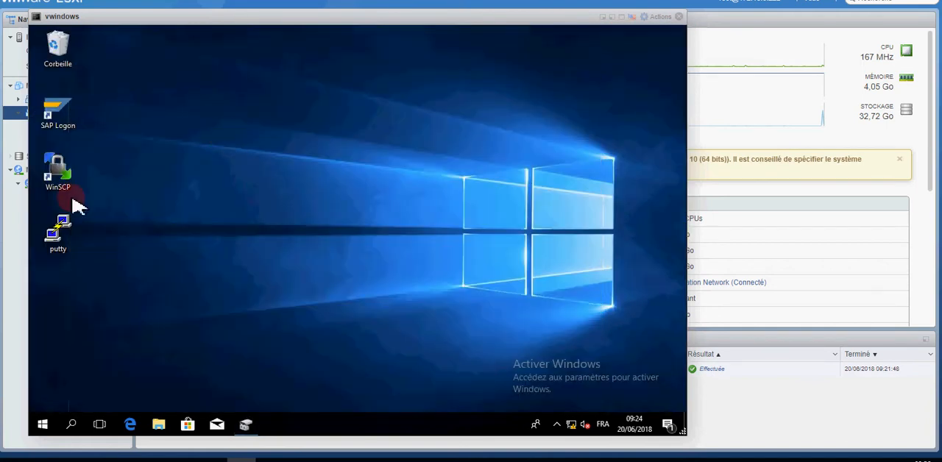
{"action": "left_click", "coordinate": [158, 425]}
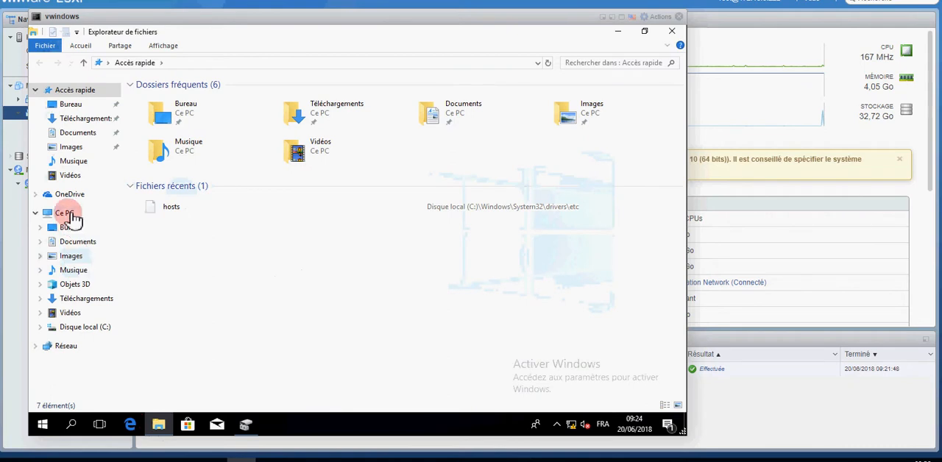
{"action": "left_click", "coordinate": [65, 214]}
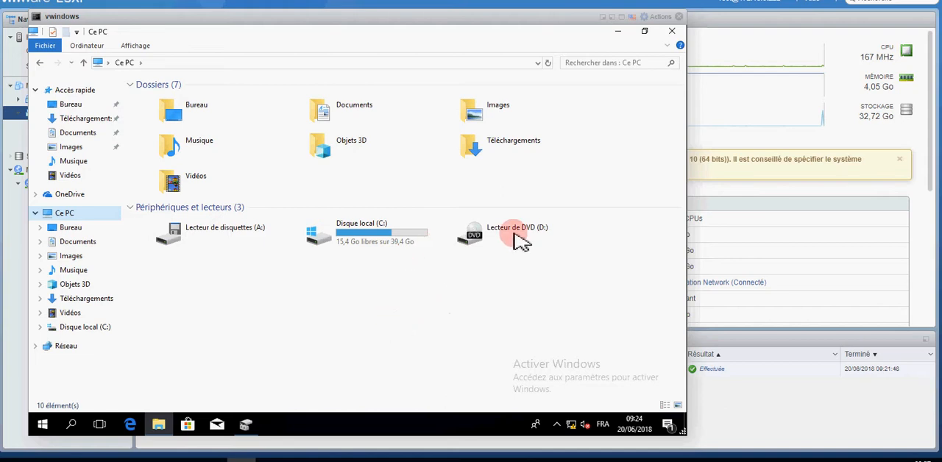
{"action": "left_click", "coordinate": [620, 36]}
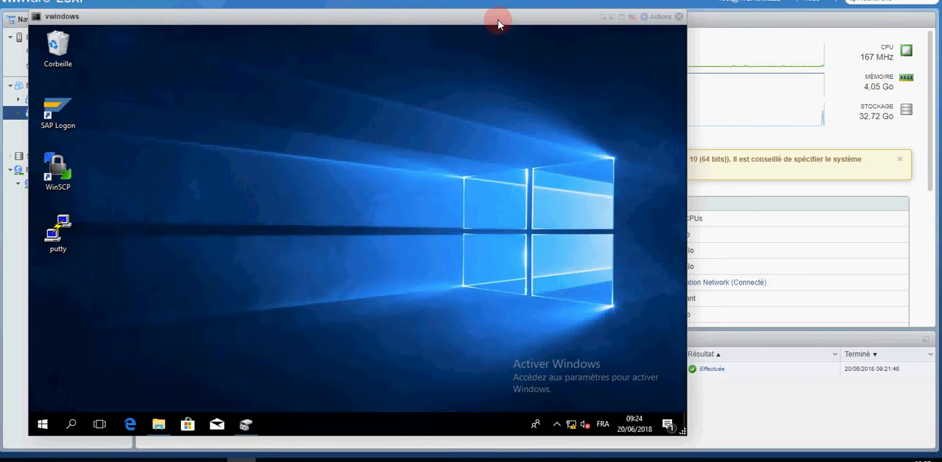
Step: Restore the vwindows virtual machine to Snapshot1 in its snapshot manager, and close the manager
{"action": "left_click_drag", "start_coordinate": [498, 17], "coordinate": [574, 27]}
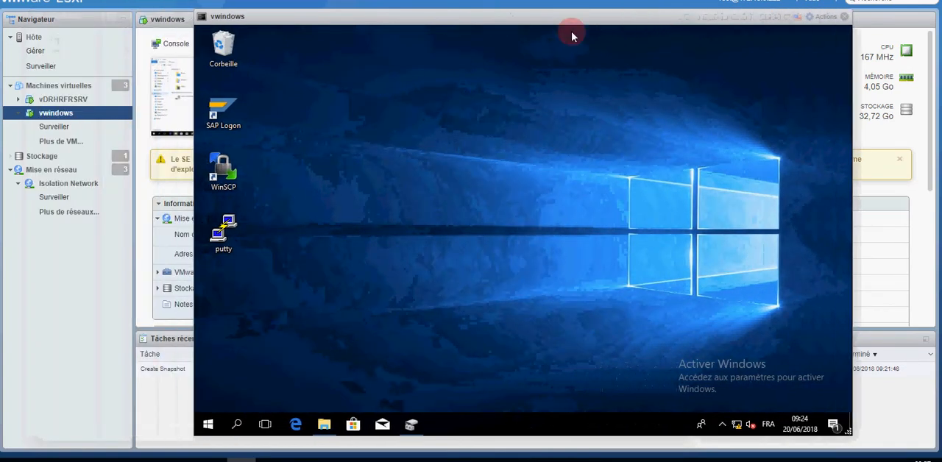
{"action": "right_click", "coordinate": [67, 116]}
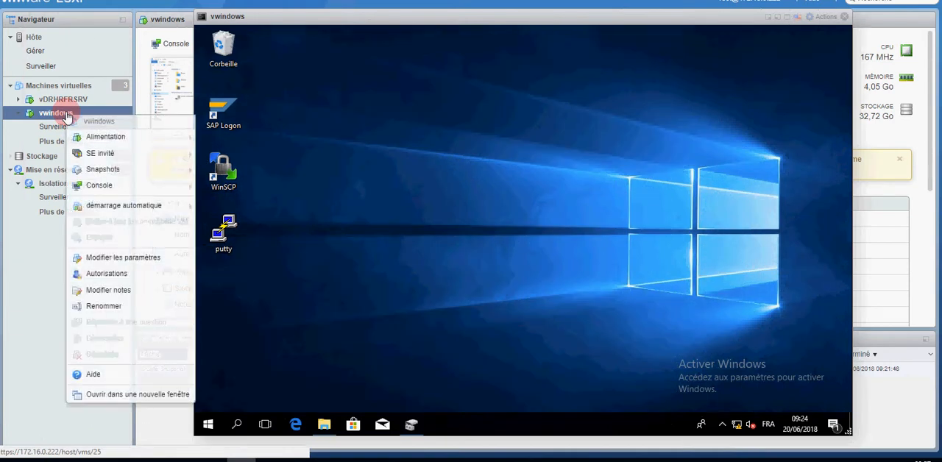
{"action": "mouse_move", "coordinate": [130, 174]}
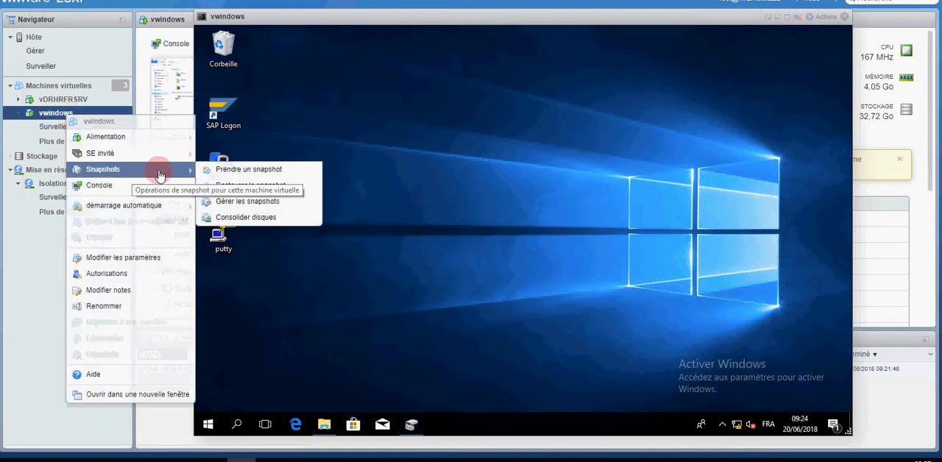
{"action": "left_click", "coordinate": [250, 204]}
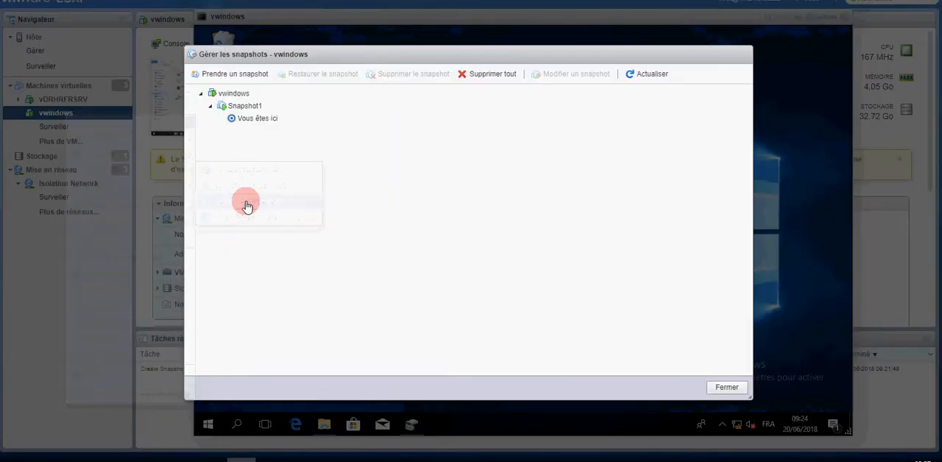
{"action": "left_click", "coordinate": [248, 108]}
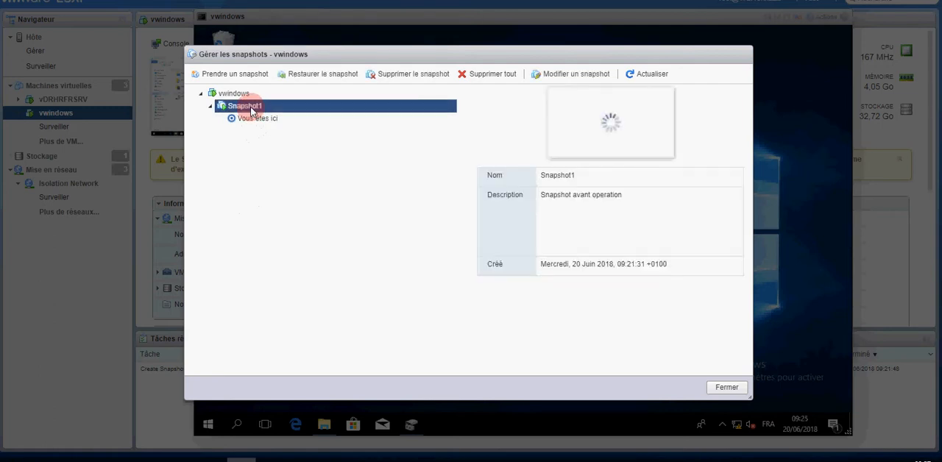
{"action": "left_click", "coordinate": [297, 80]}
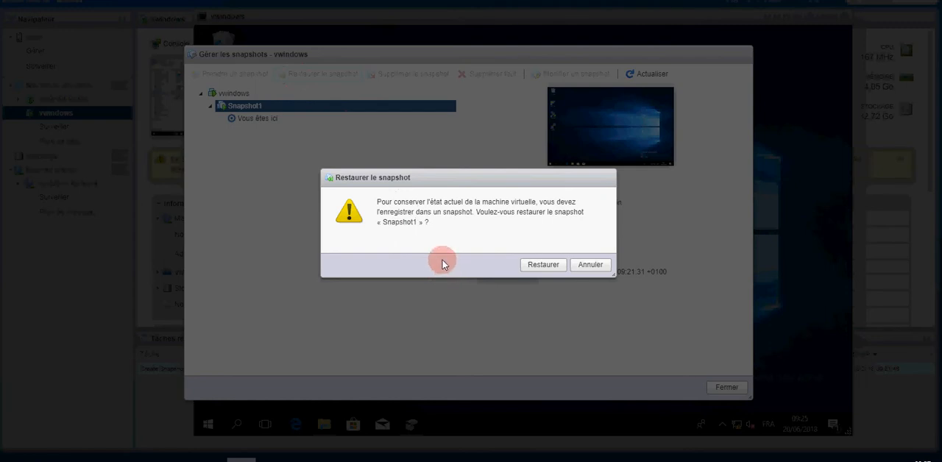
{"action": "left_click", "coordinate": [532, 267]}
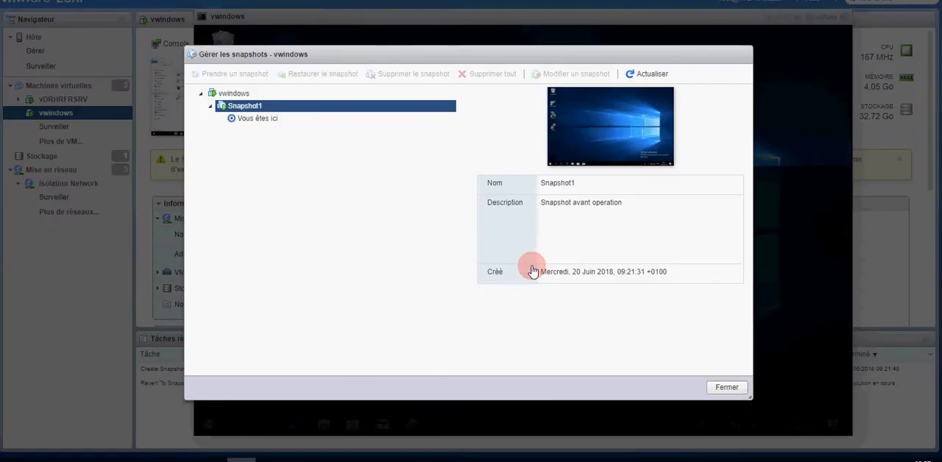
{"action": "left_click", "coordinate": [724, 386]}
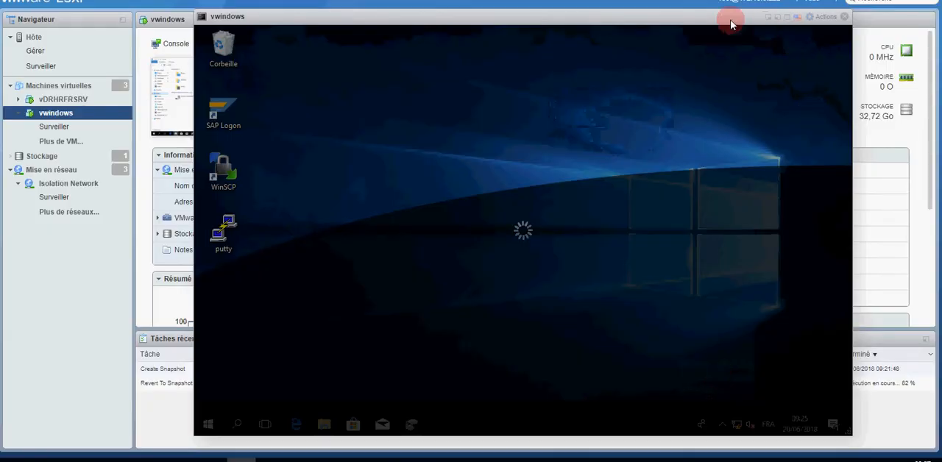
Step: Close the stale vwindows console, reopen it in the browser, and reposition its window so the whole guest desktop is accessible
{"action": "left_click_drag", "start_coordinate": [731, 20], "coordinate": [660, 20]}
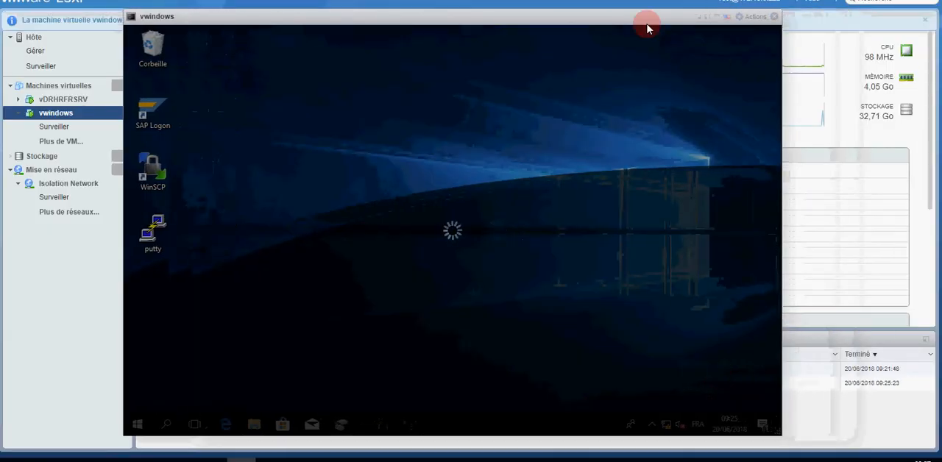
{"action": "left_click", "coordinate": [774, 17]}
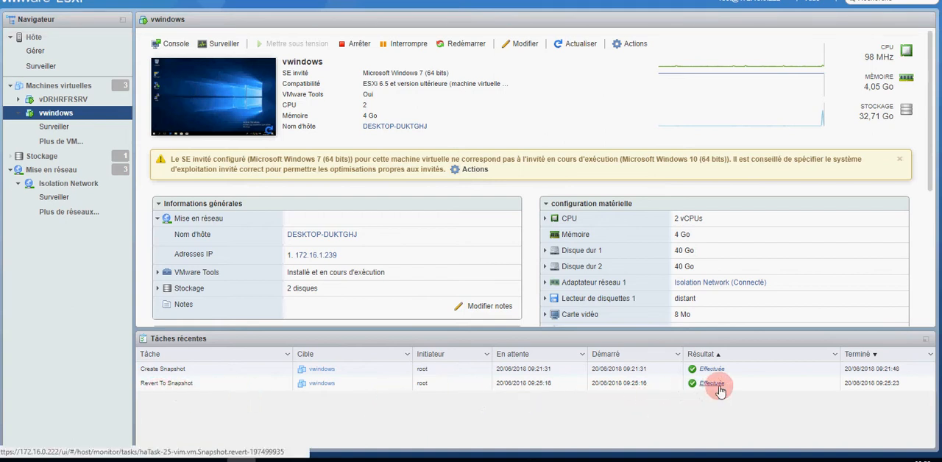
{"action": "right_click", "coordinate": [70, 115]}
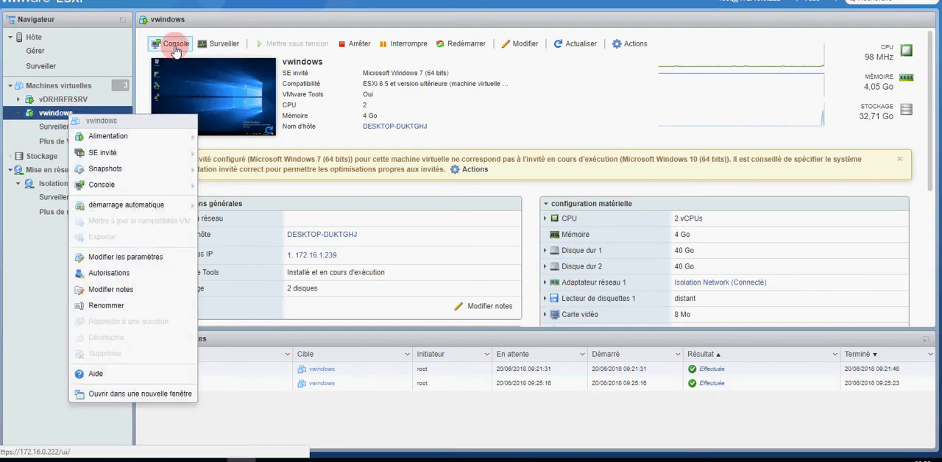
{"action": "left_click", "coordinate": [166, 43]}
{"action": "left_click", "coordinate": [185, 60]}
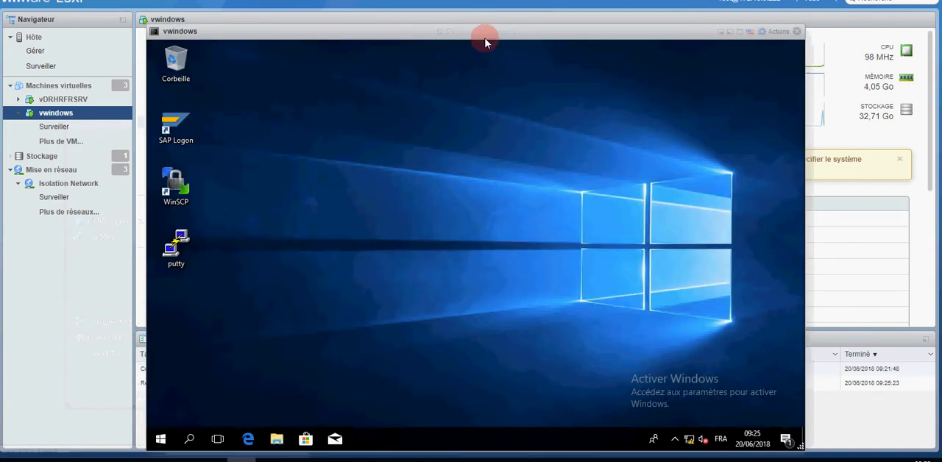
{"action": "left_click_drag", "start_coordinate": [484, 32], "coordinate": [425, 17]}
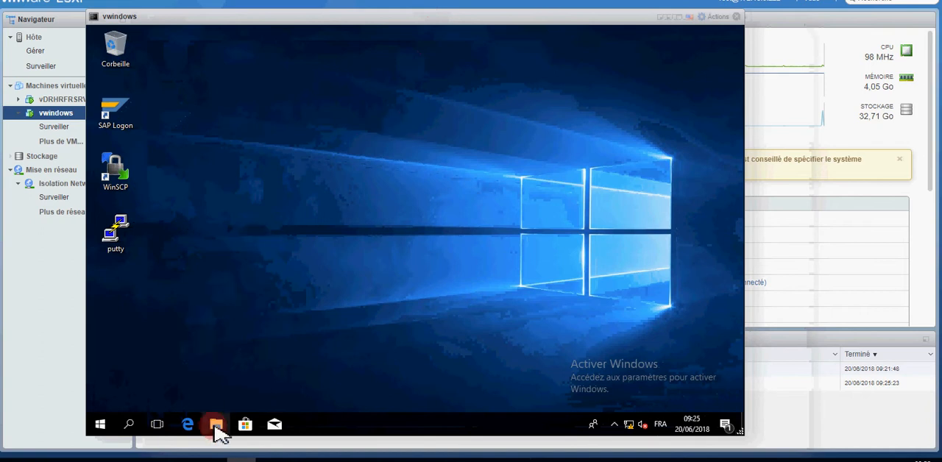
Step: Open drive E: from Ce PC in the guest's maximized File Explorer and examine the contents of its fichiers bureautiques folder
{"action": "left_click", "coordinate": [215, 425]}
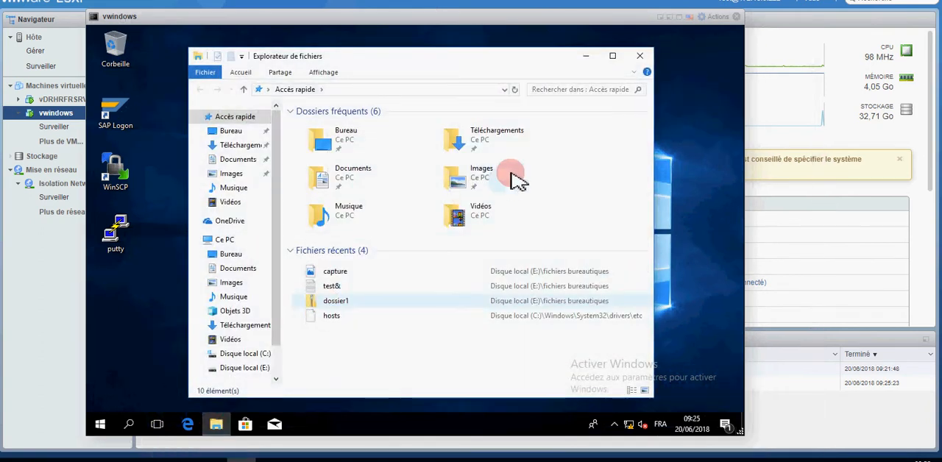
{"action": "left_click", "coordinate": [226, 241]}
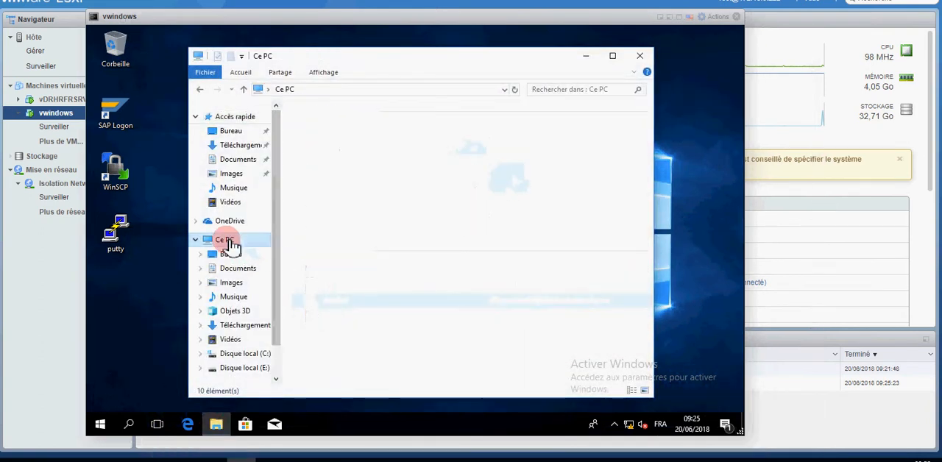
{"action": "left_click", "coordinate": [613, 56]}
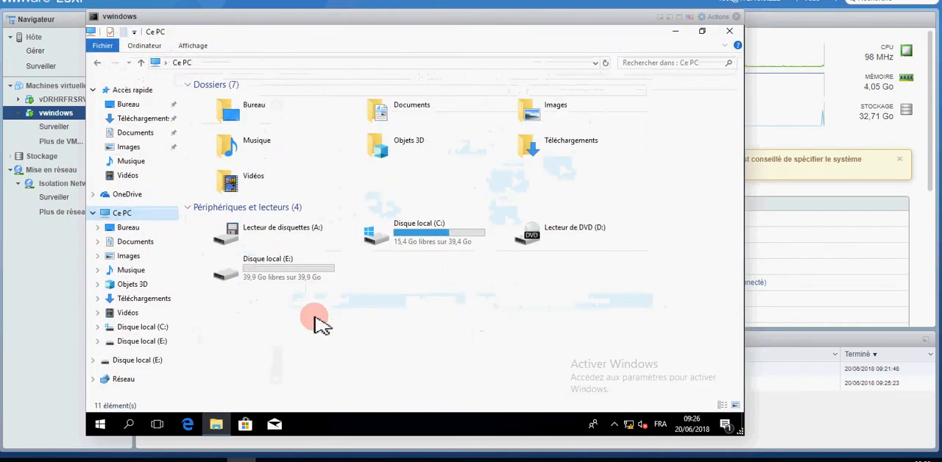
{"action": "double_click", "coordinate": [280, 278]}
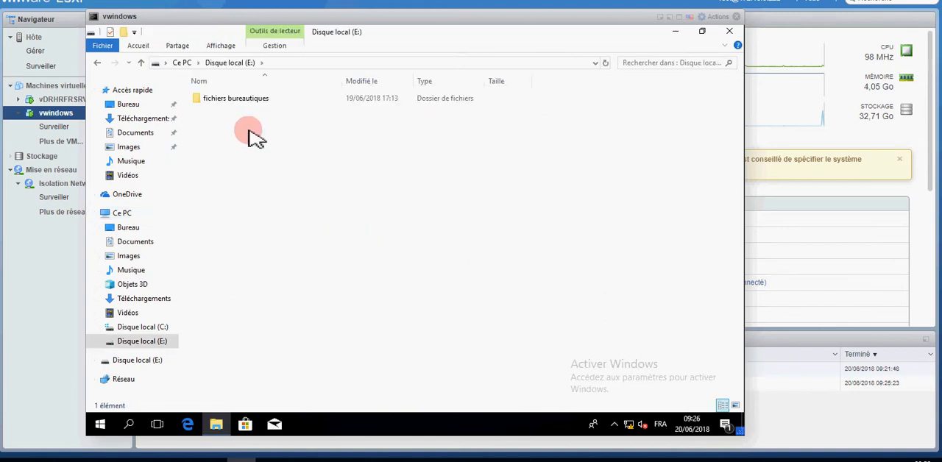
{"action": "double_click", "coordinate": [254, 105]}
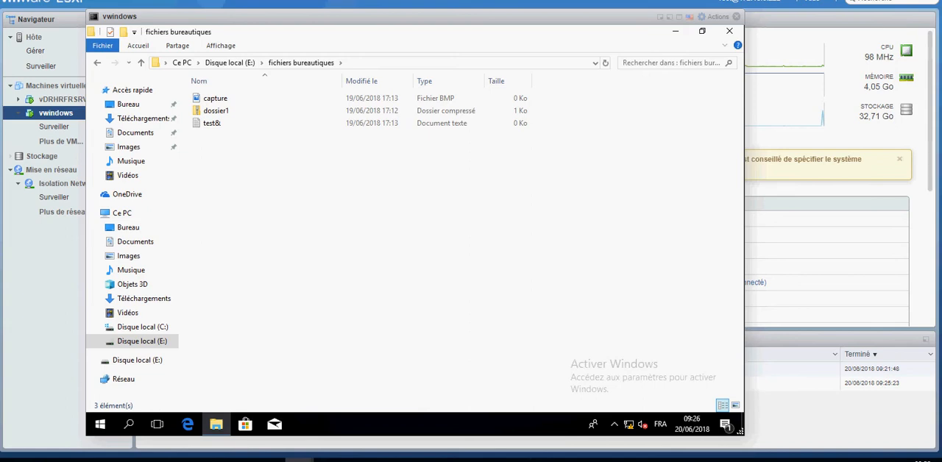
Step: Delete Snapshot1 of the vwindows virtual machine in its snapshot manager, then close the manager and the guest's File Explorer
{"action": "right_click", "coordinate": [49, 116]}
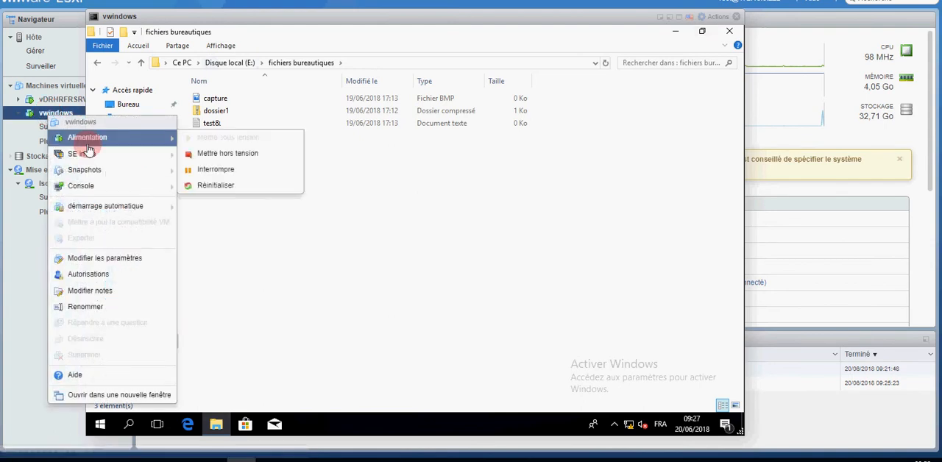
{"action": "mouse_move", "coordinate": [112, 163]}
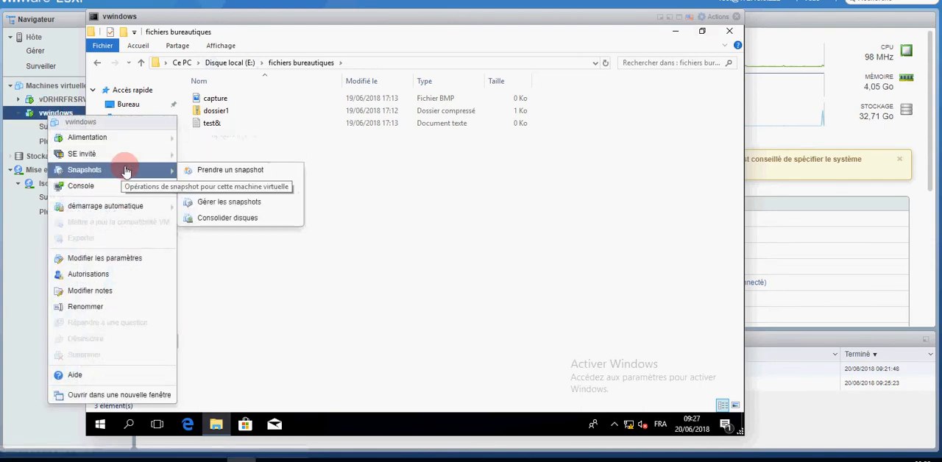
{"action": "left_click", "coordinate": [220, 204]}
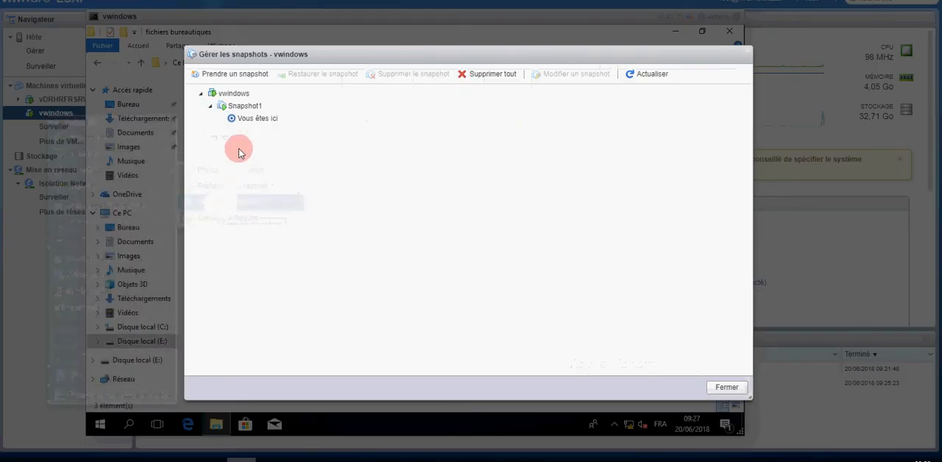
{"action": "left_click", "coordinate": [244, 107]}
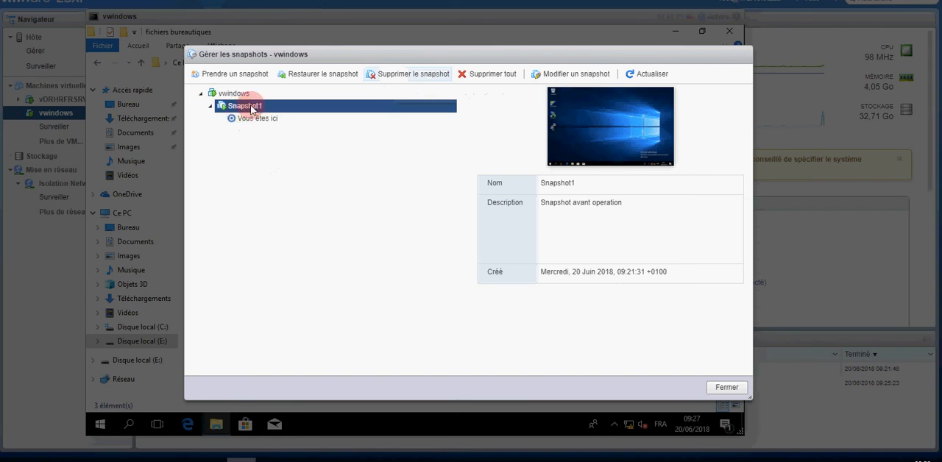
{"action": "left_click", "coordinate": [391, 77]}
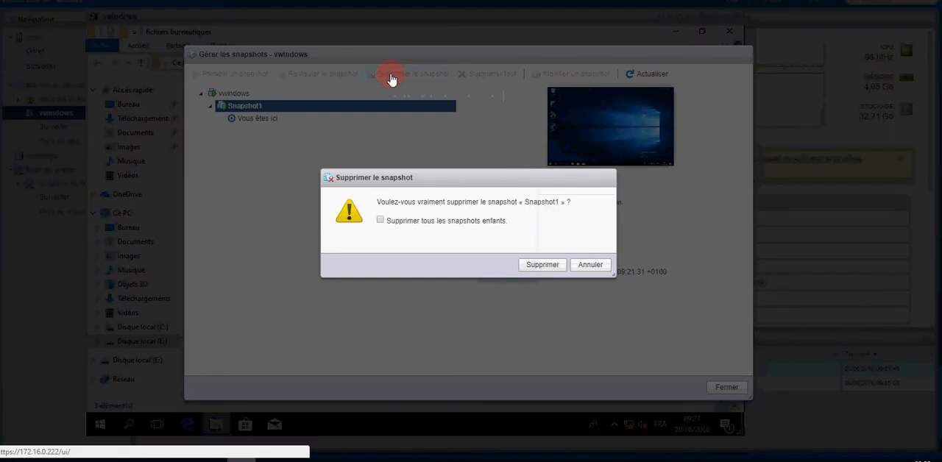
{"action": "left_click", "coordinate": [543, 265]}
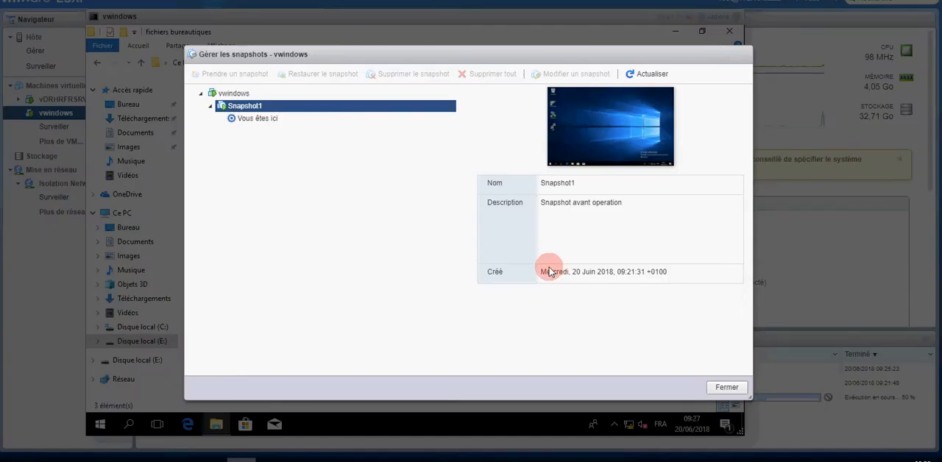
{"action": "left_click", "coordinate": [725, 389]}
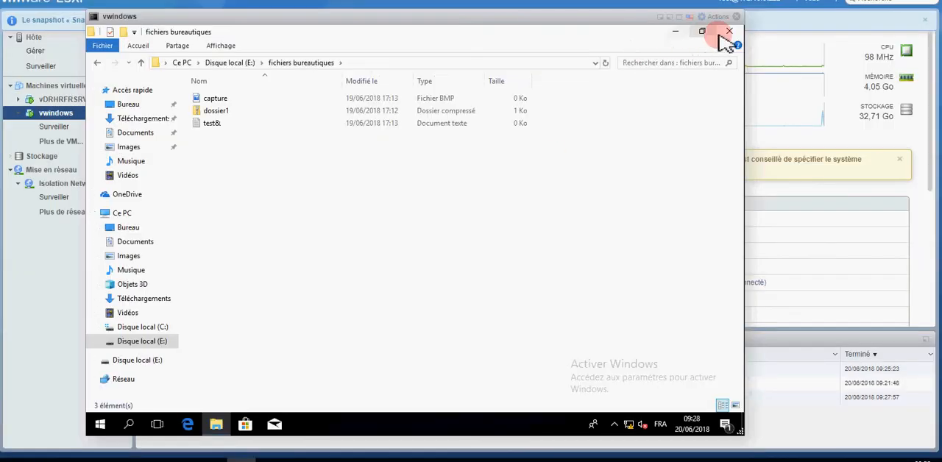
{"action": "left_click", "coordinate": [734, 35]}
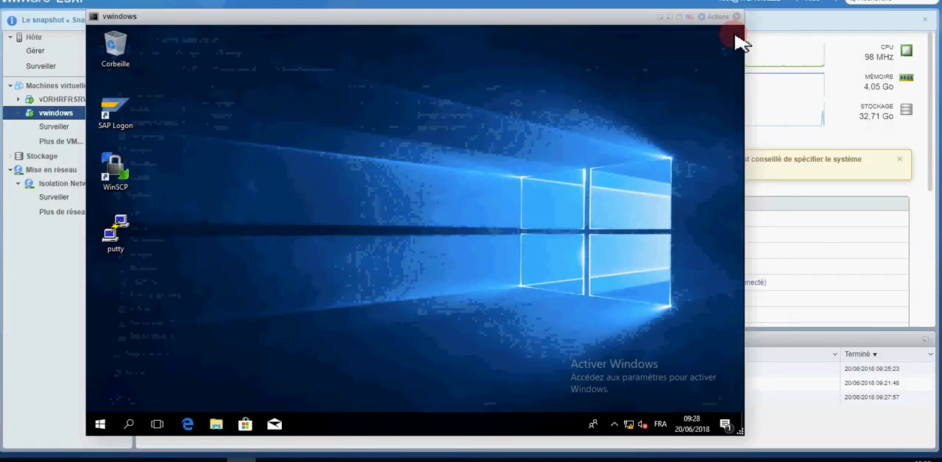
{"action": "left_click", "coordinate": [292, 164]}
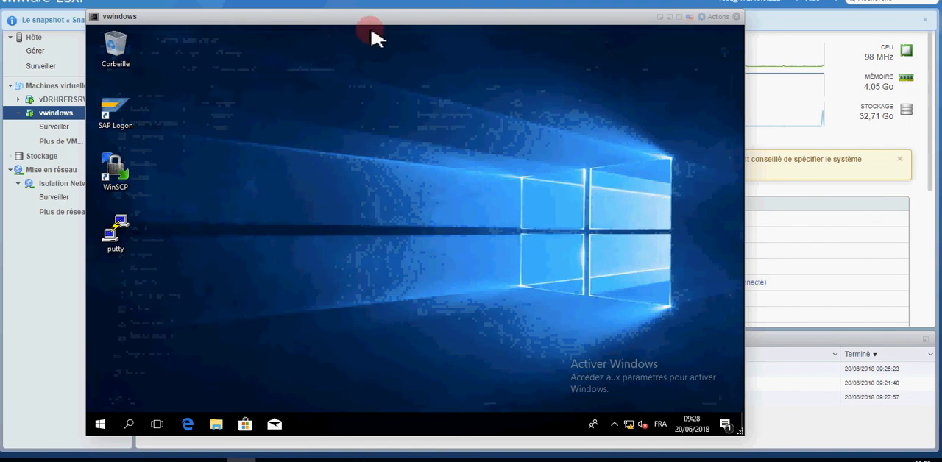